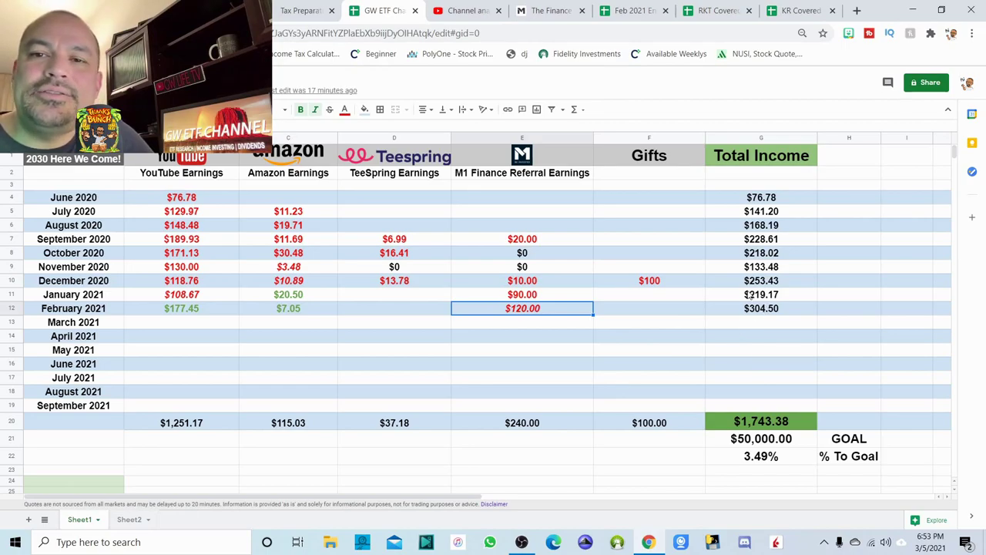
- Compare February with previous months in the YouTube channel analytics for views, watch time, subscribers and estimated revenue
{"action": "left_click", "coordinate": [202, 308]}
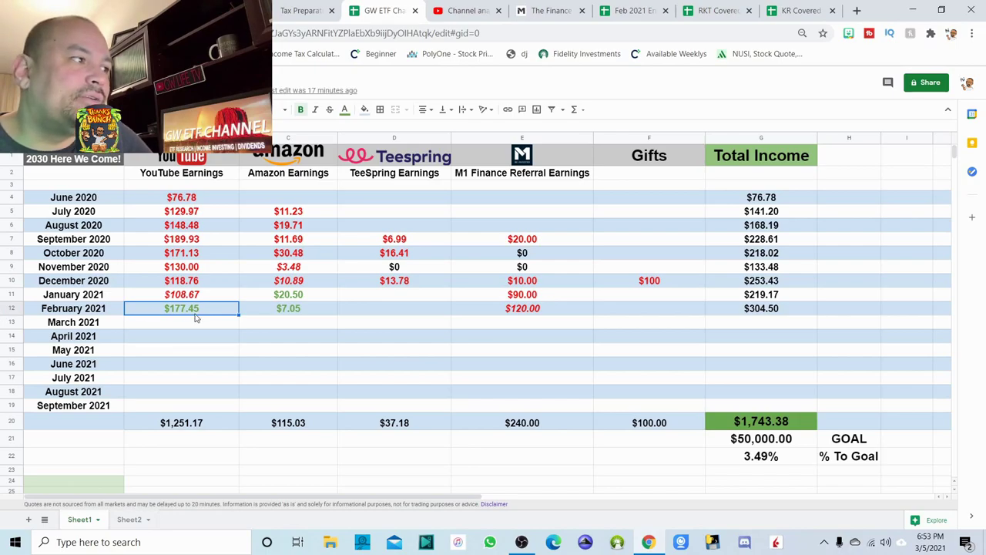
{"action": "left_click", "coordinate": [476, 19]}
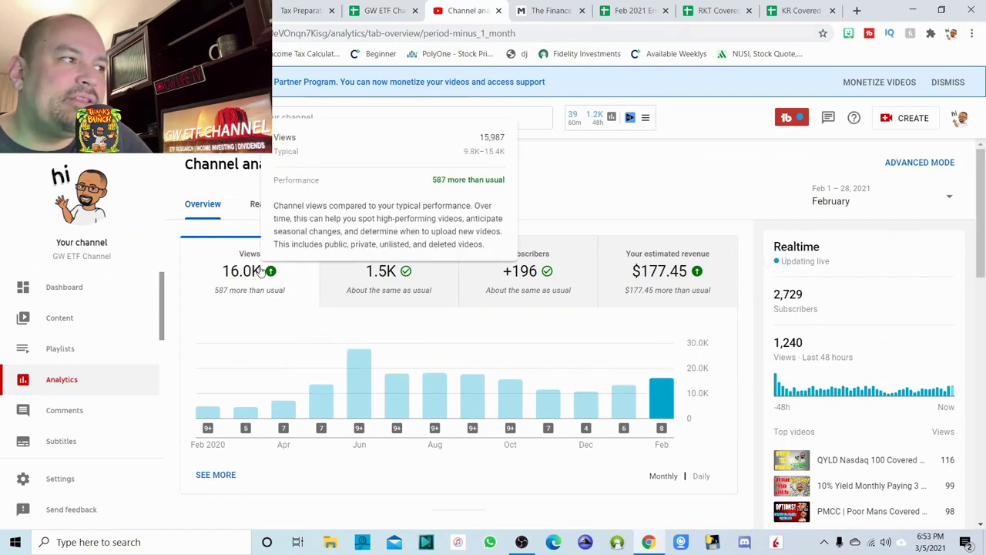
{"action": "mouse_move", "coordinate": [635, 407]}
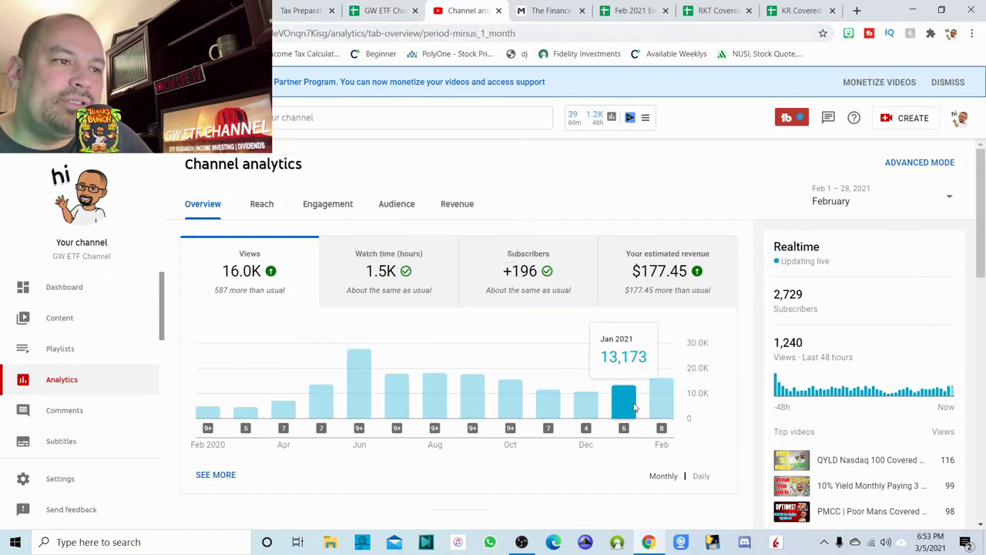
{"action": "mouse_move", "coordinate": [586, 405]}
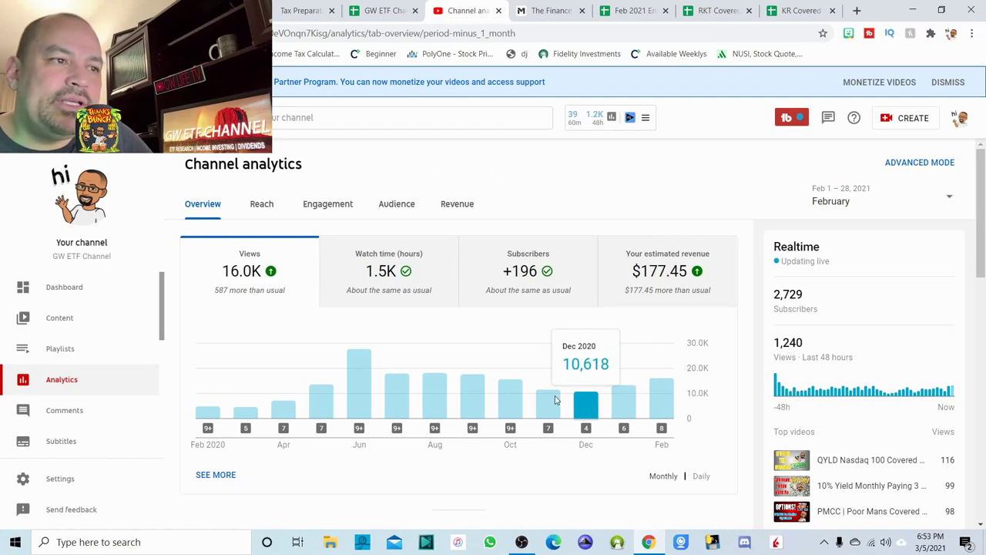
{"action": "left_click", "coordinate": [370, 275]}
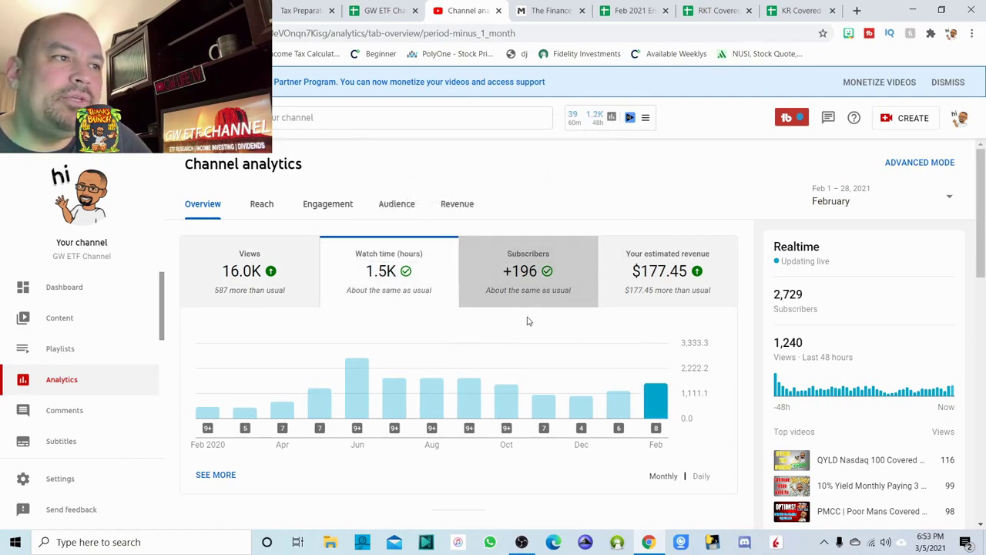
{"action": "left_click", "coordinate": [556, 288]}
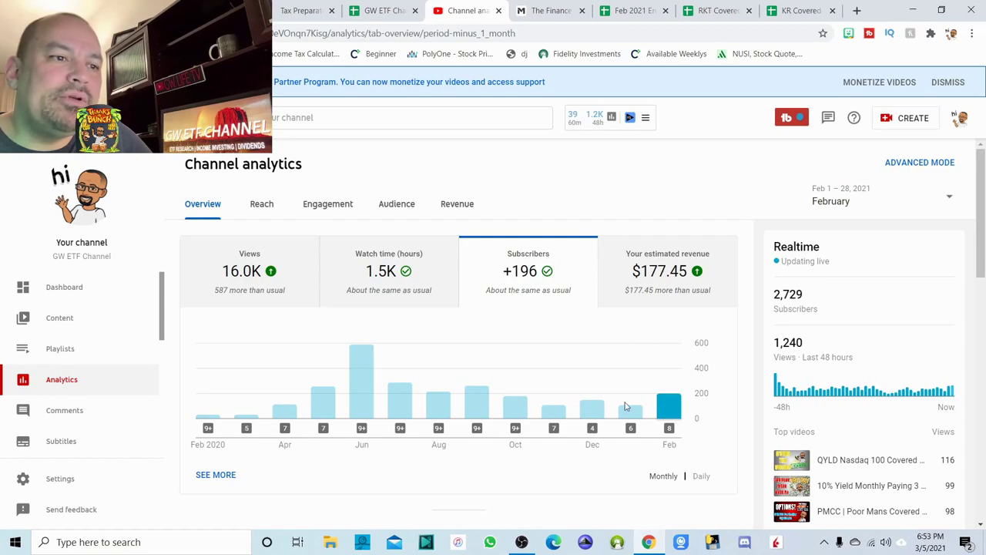
{"action": "mouse_move", "coordinate": [633, 415]}
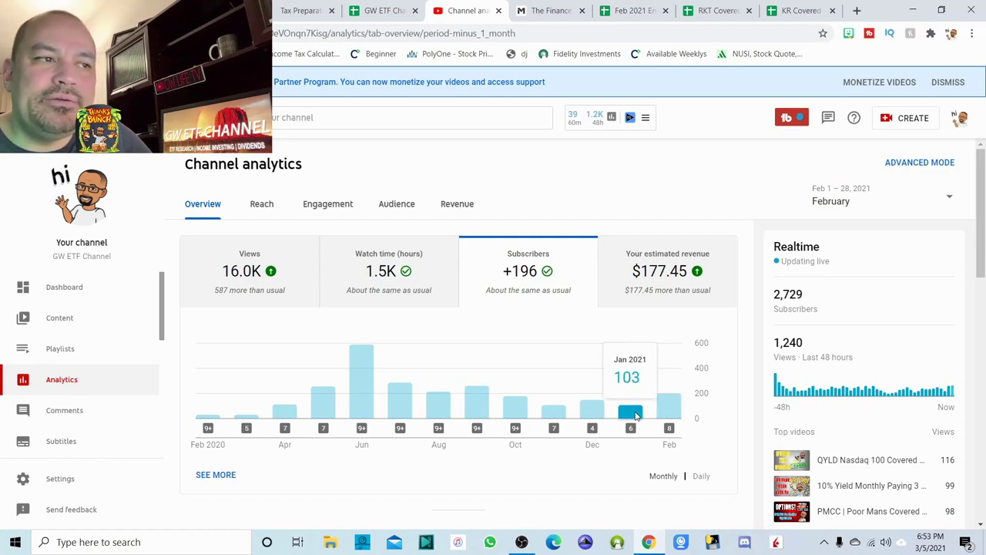
{"action": "left_click_drag", "start_coordinate": [664, 274], "coordinate": [655, 276]}
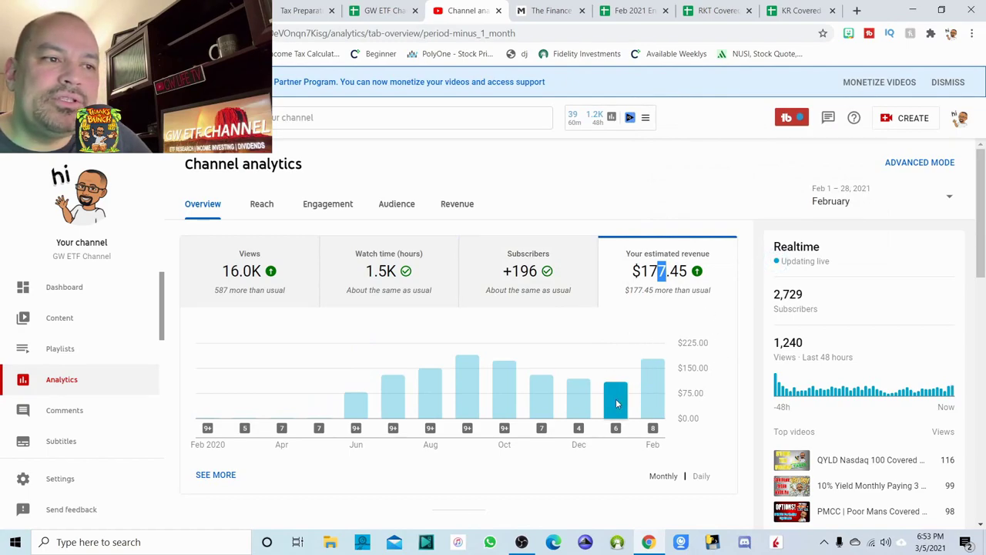
{"action": "mouse_move", "coordinate": [646, 396]}
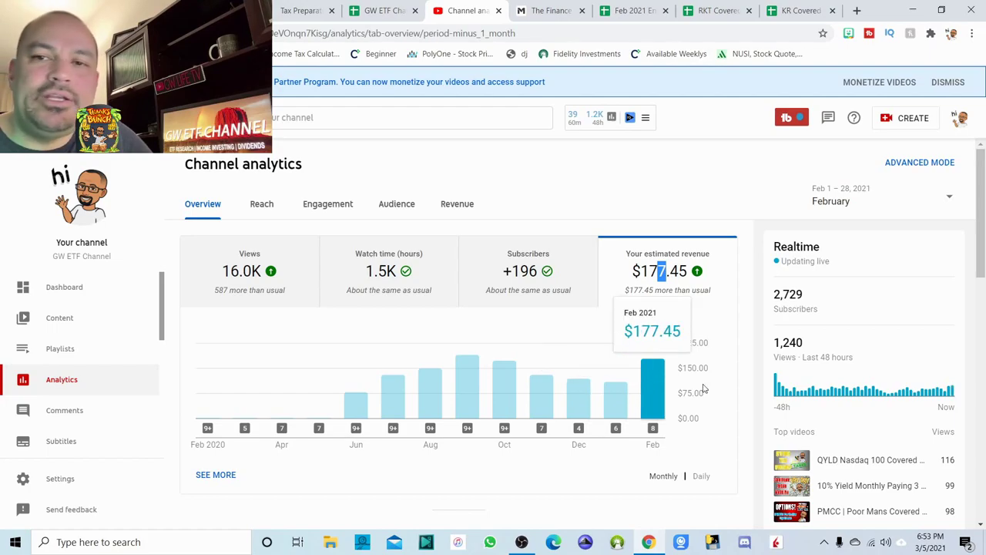
- Return to the GW ETF Channel earnings sheet and review the recent Amazon earnings alongside February's YouTube and M1 Finance referral earnings
{"action": "left_click", "coordinate": [389, 17]}
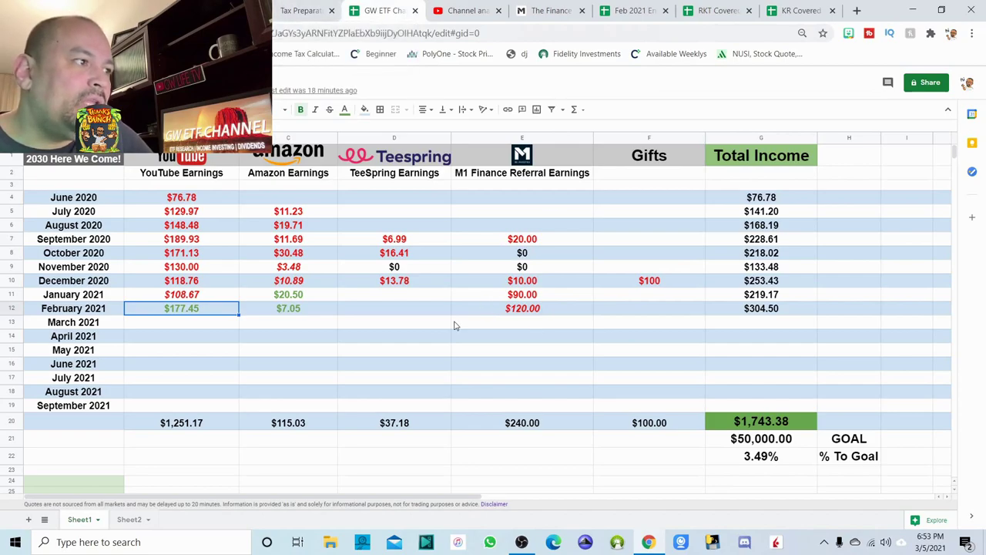
{"action": "left_click", "coordinate": [305, 313]}
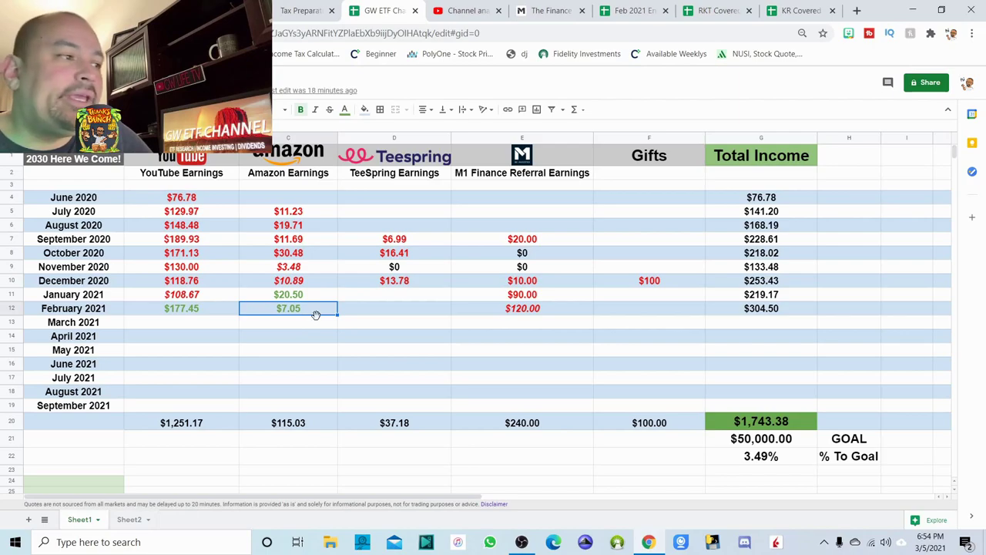
{"action": "left_click", "coordinate": [303, 282]}
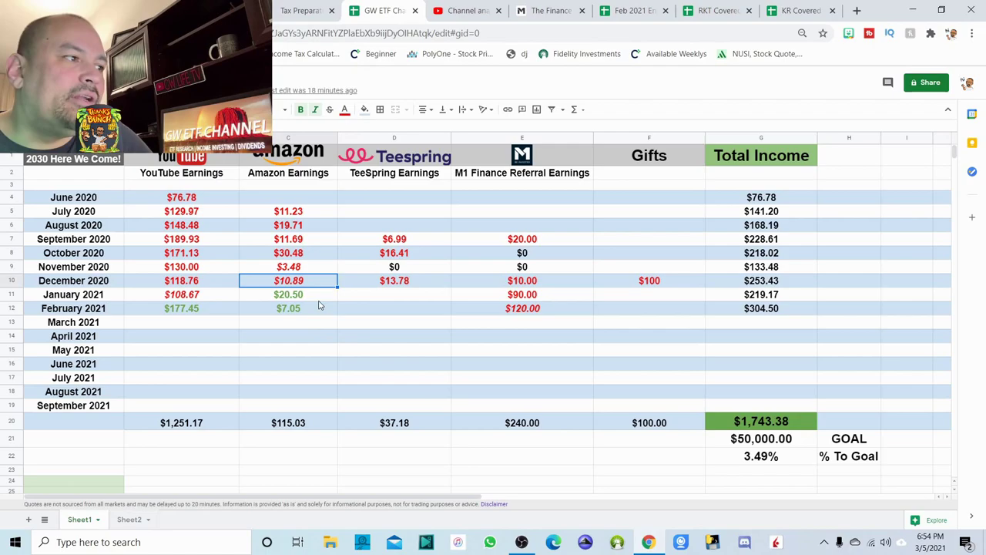
{"action": "left_click", "coordinate": [293, 296]}
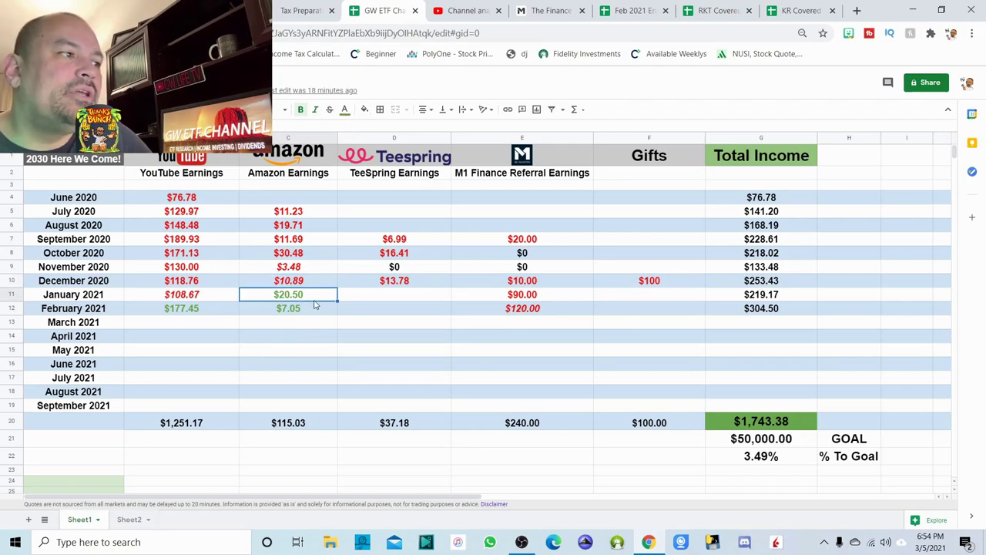
{"action": "left_click", "coordinate": [299, 314]}
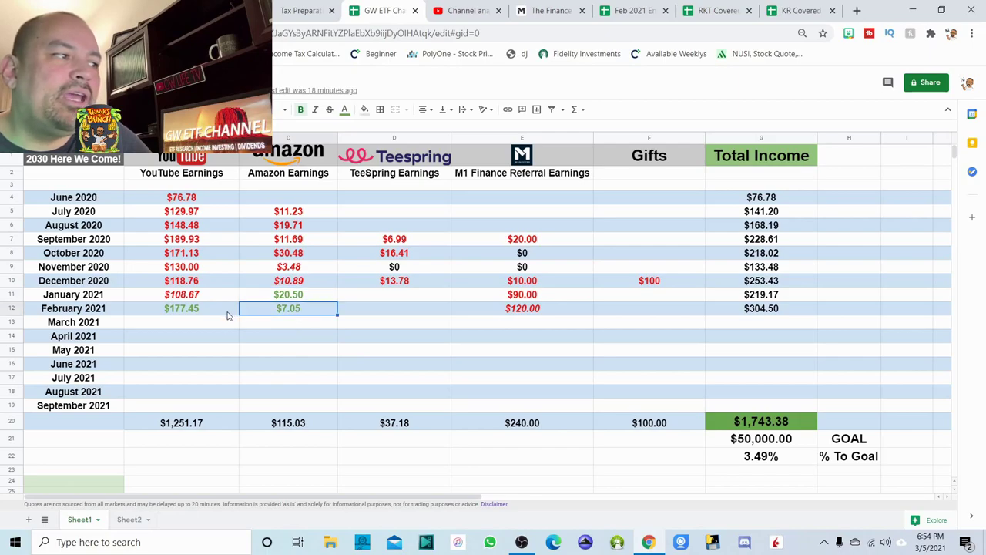
{"action": "left_click", "coordinate": [228, 313]}
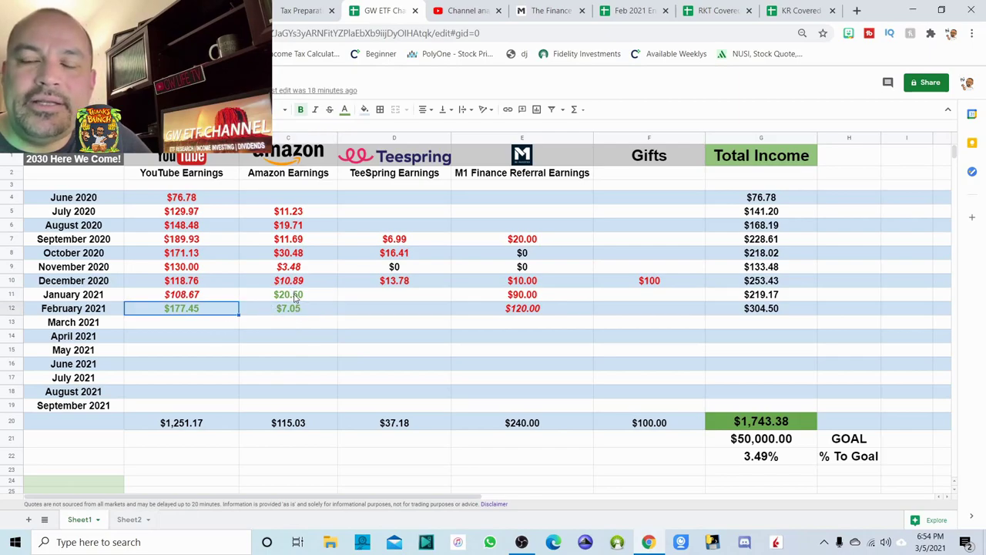
{"action": "left_click", "coordinate": [310, 296]}
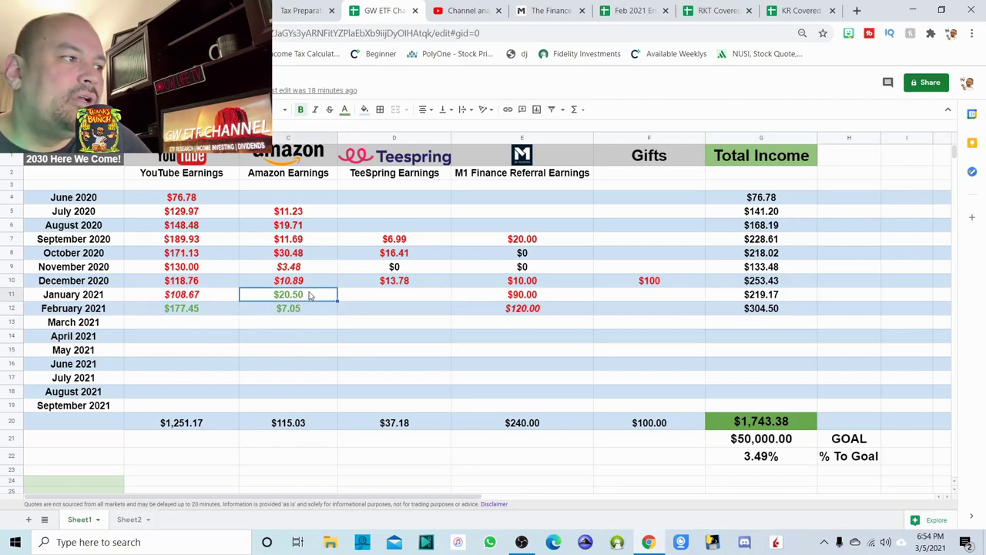
{"action": "left_click", "coordinate": [311, 315]}
{"action": "left_click", "coordinate": [228, 311]}
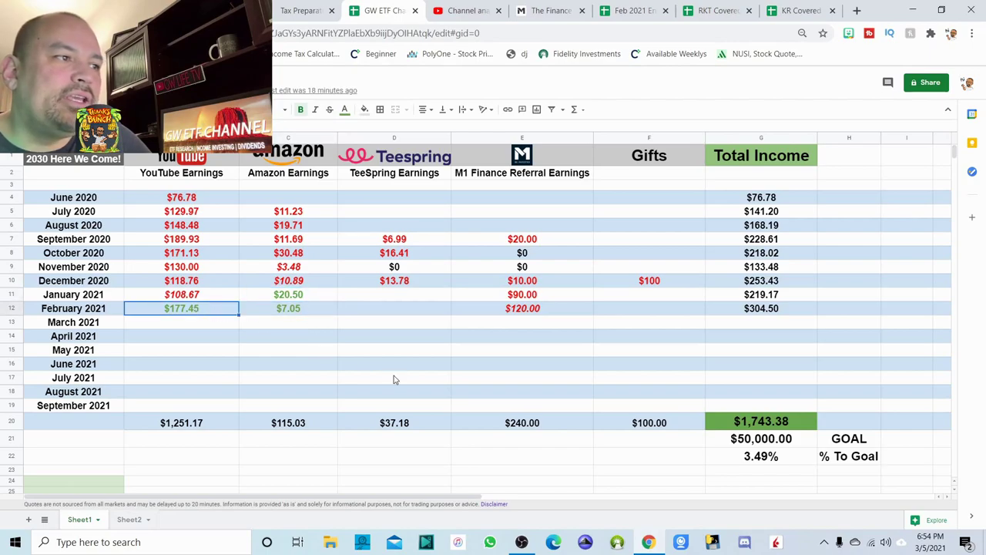
{"action": "left_click", "coordinate": [538, 314]}
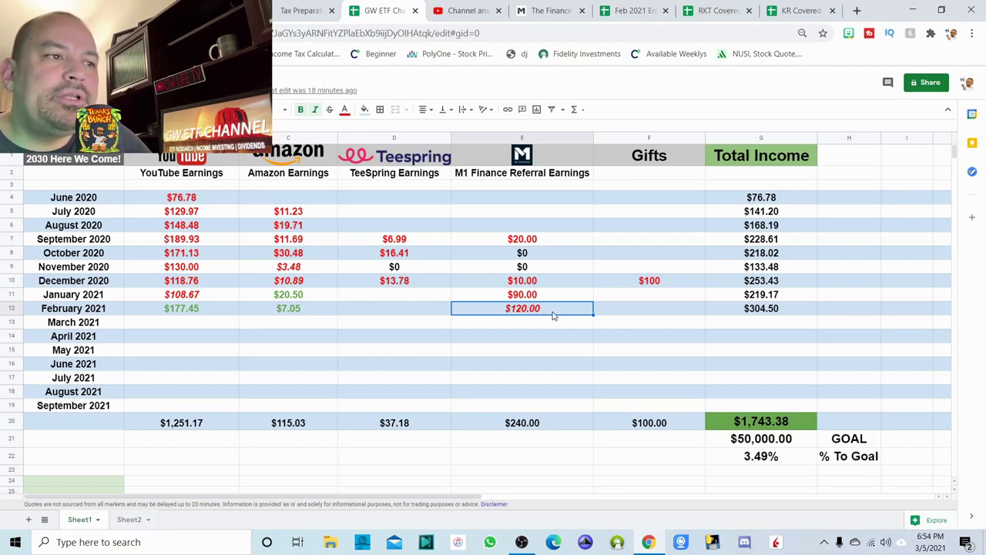
- Review February 2021's total income, the overall income goal, the percentage to goal and the RV Fundometer gauge
{"action": "left_click", "coordinate": [784, 311]}
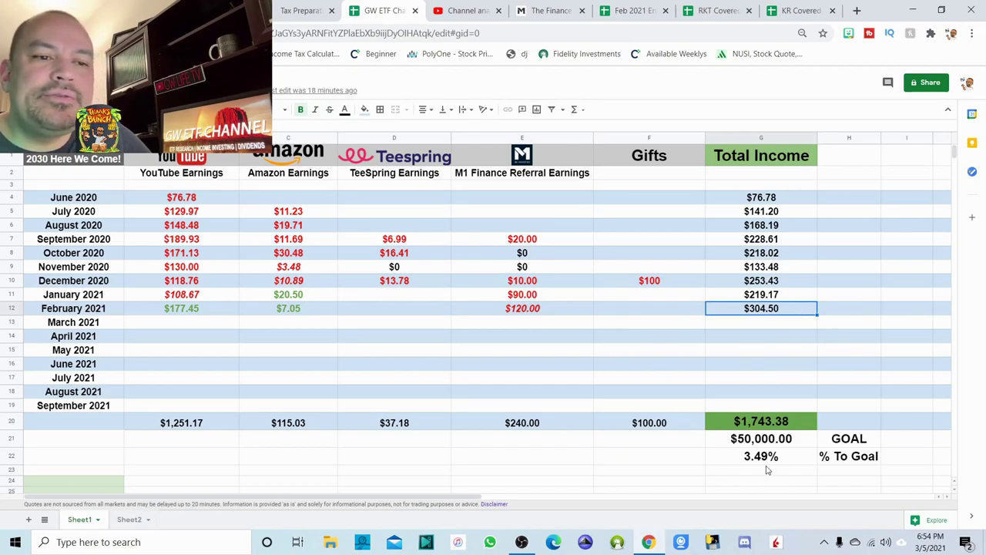
{"action": "left_click", "coordinate": [801, 443]}
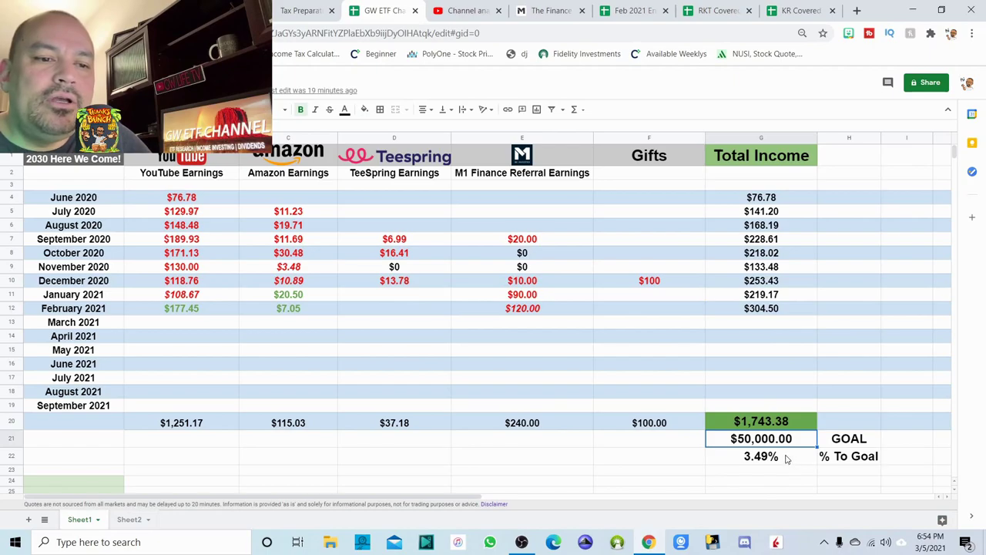
{"action": "left_click", "coordinate": [786, 459]}
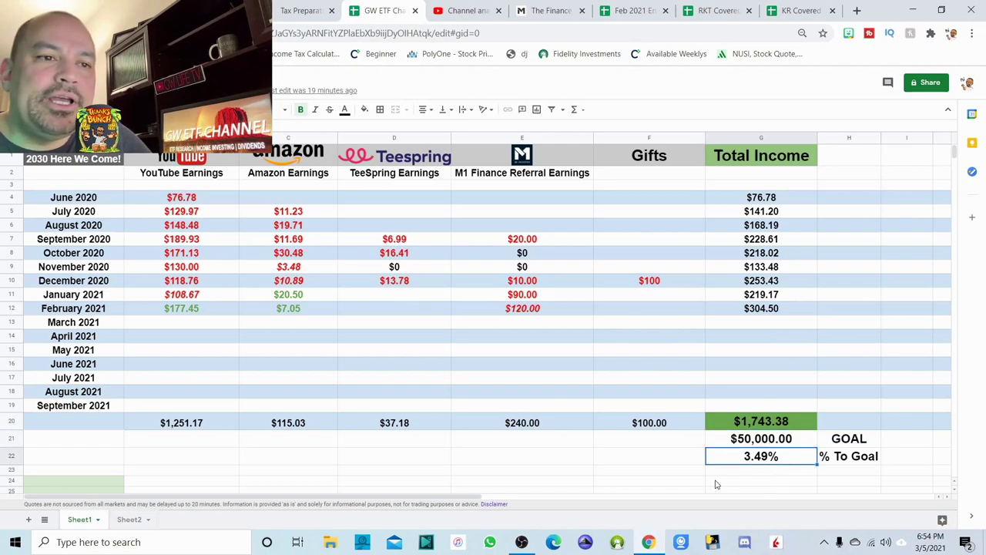
{"action": "scroll", "coordinate": [692, 472], "scroll_direction": "down", "scroll_amount": 3}
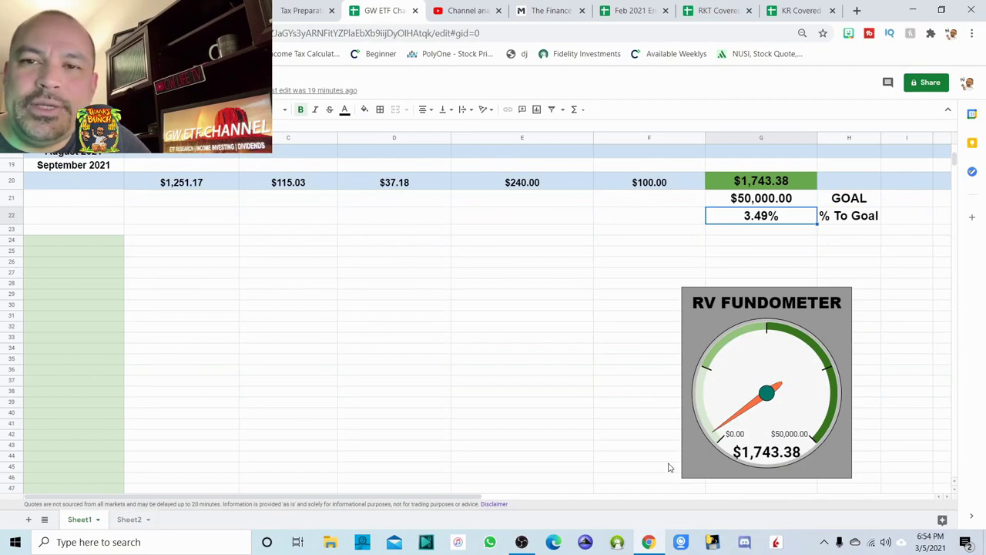
{"action": "scroll", "coordinate": [678, 439], "scroll_direction": "down", "scroll_amount": 1}
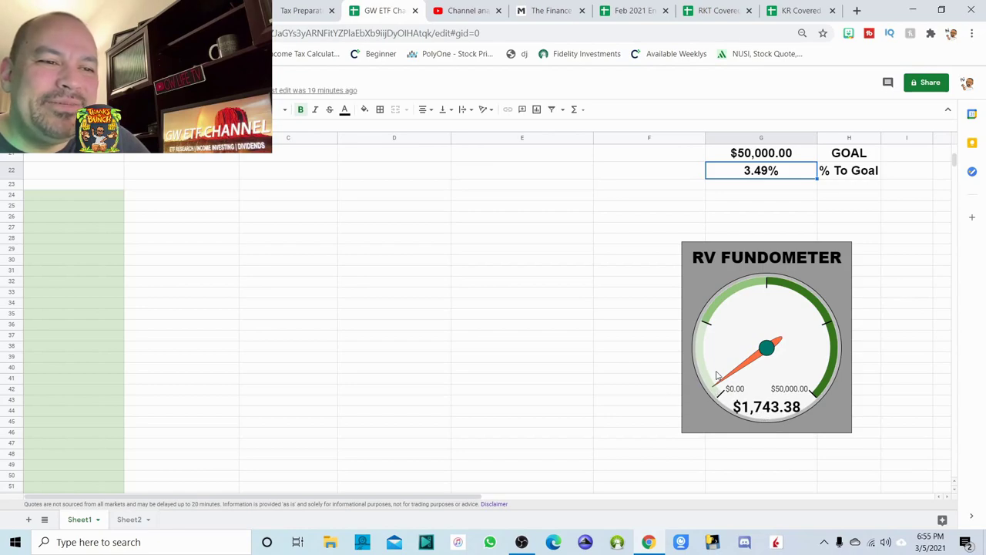
{"action": "scroll", "coordinate": [638, 370], "scroll_direction": "up", "scroll_amount": 5}
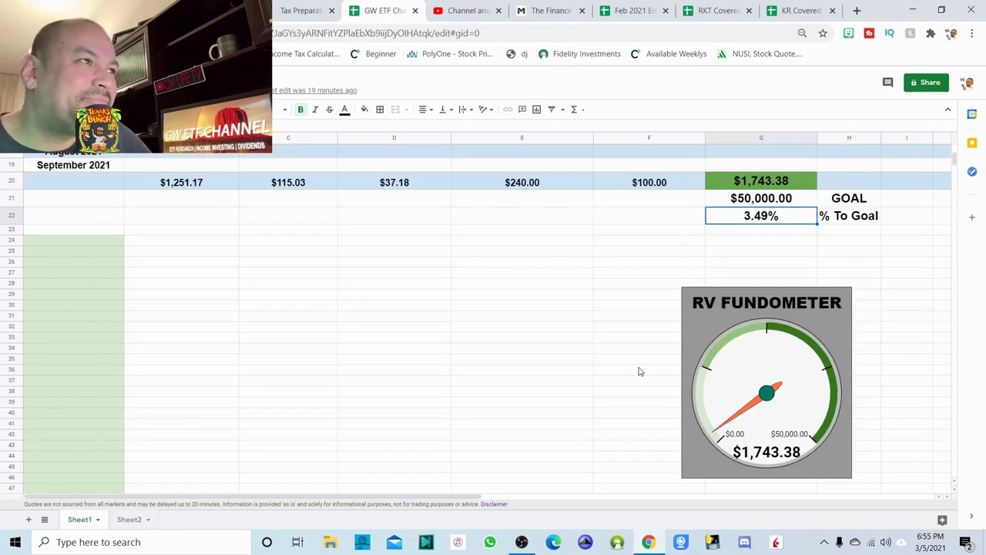
{"action": "scroll", "coordinate": [625, 413], "scroll_direction": "up", "scroll_amount": 2}
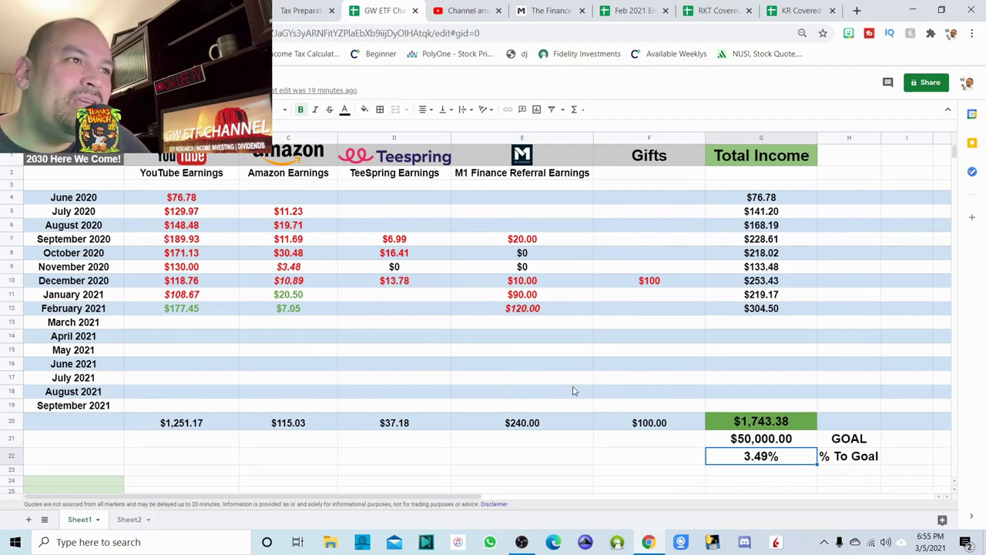
- View the holdings in the M1 Finance account and return to the channel earnings sheet
{"action": "left_click", "coordinate": [561, 7]}
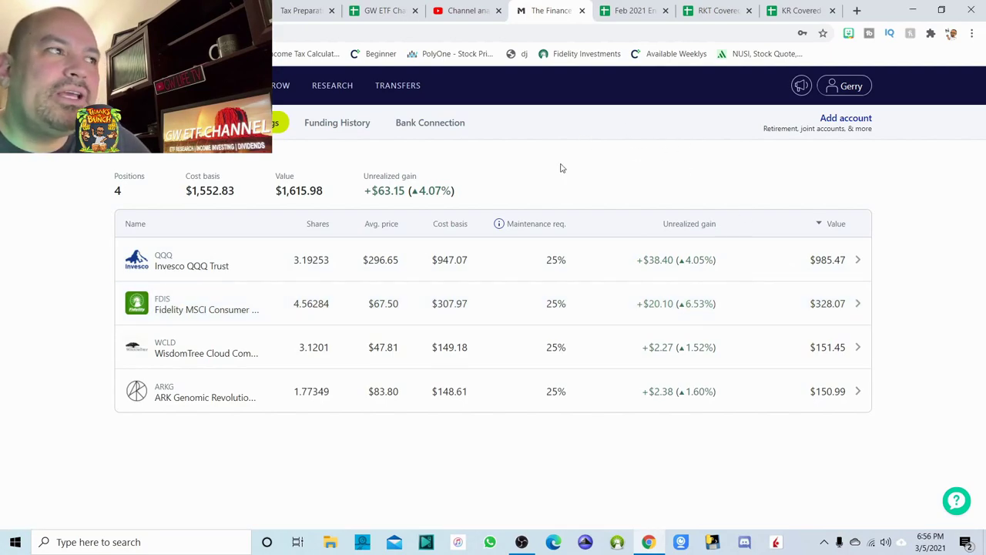
{"action": "left_click", "coordinate": [386, 8]}
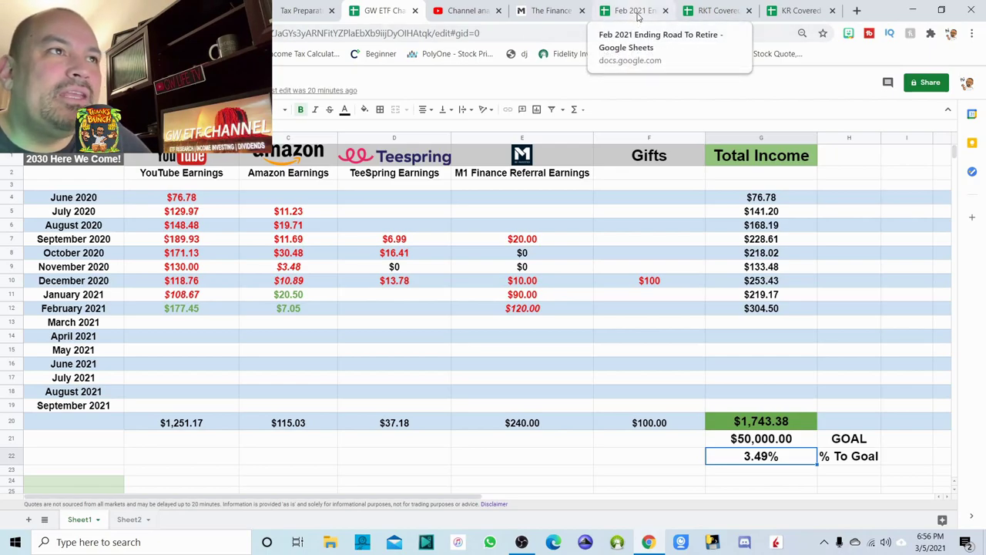
- Find KR in the Feb 2021 Ending Road To Retire sheet and review its purchase price, dividends, latest strike and current price in the covered call tracker
{"action": "left_click", "coordinate": [638, 14]}
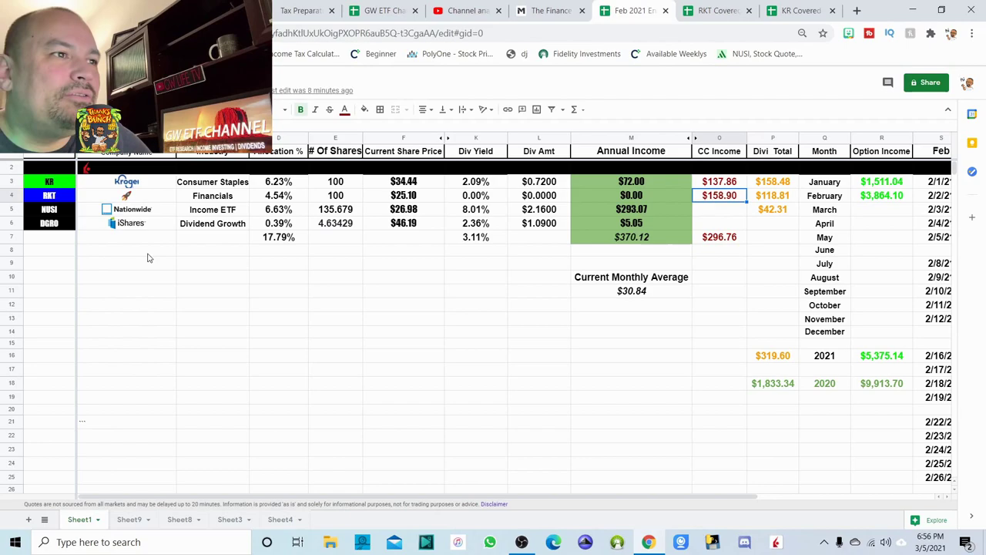
{"action": "left_click", "coordinate": [49, 183]}
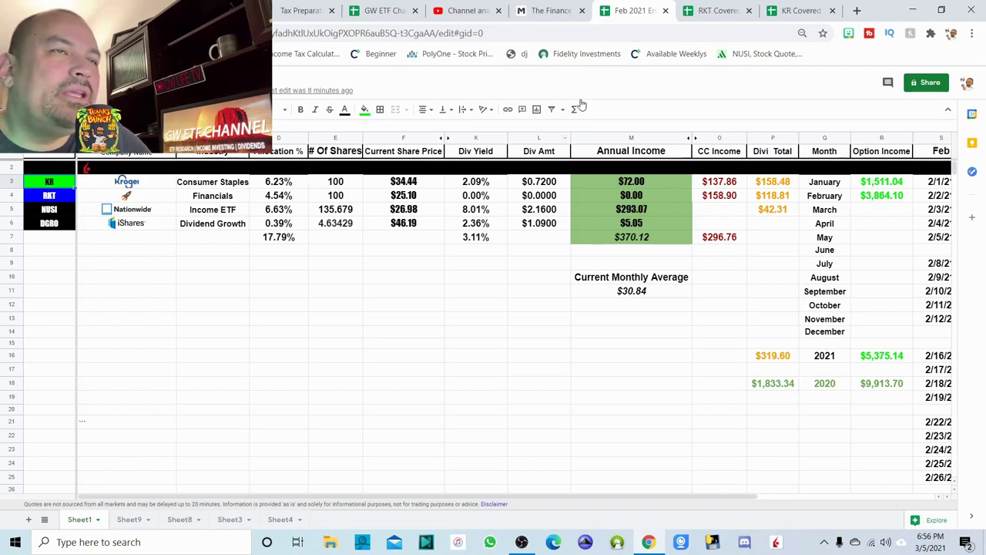
{"action": "left_click", "coordinate": [790, 13]}
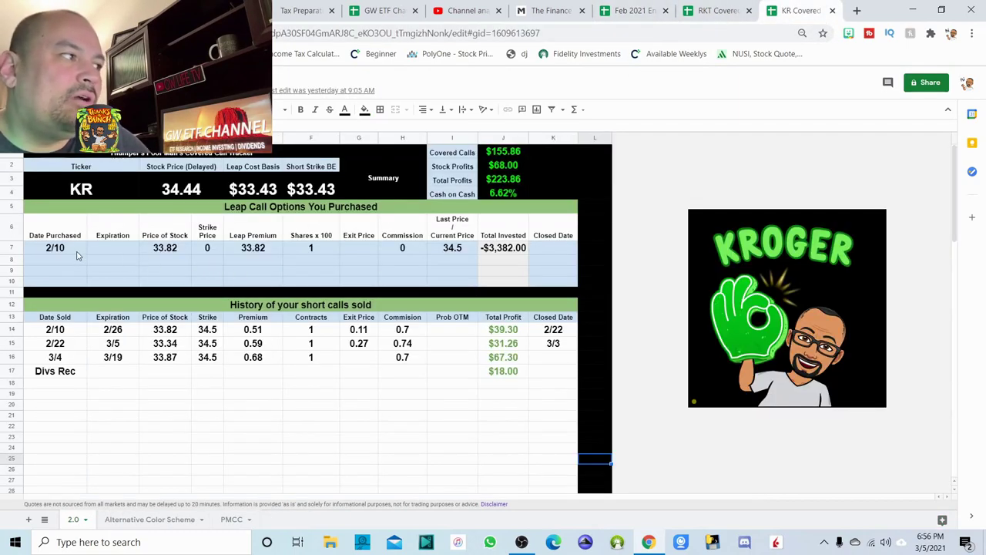
{"action": "left_click", "coordinate": [176, 247]}
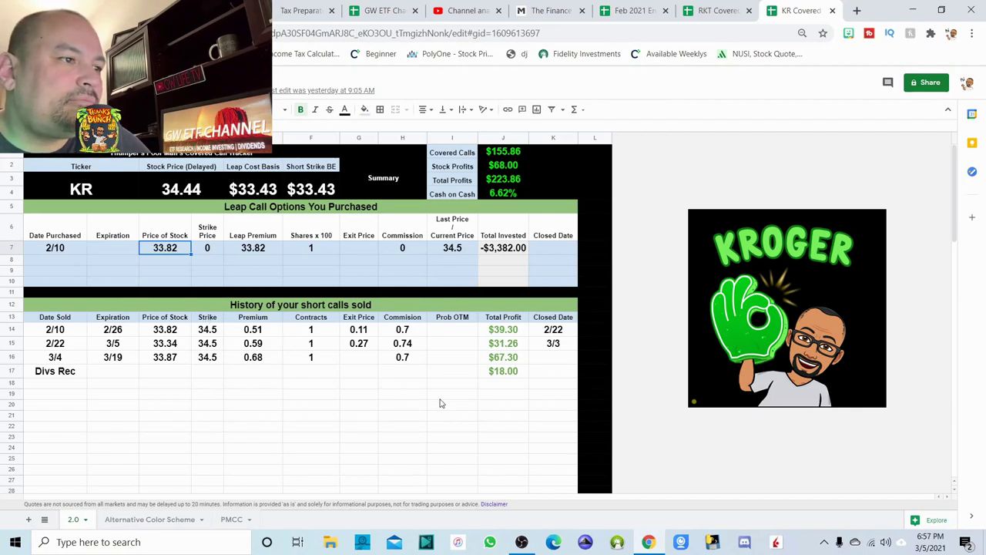
{"action": "left_click", "coordinate": [54, 374]}
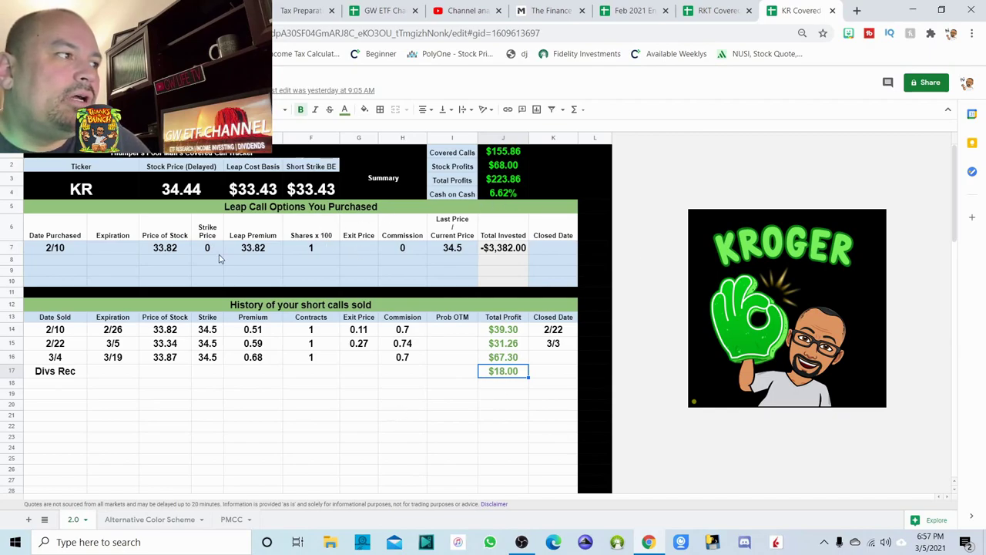
{"action": "left_click", "coordinate": [208, 356]}
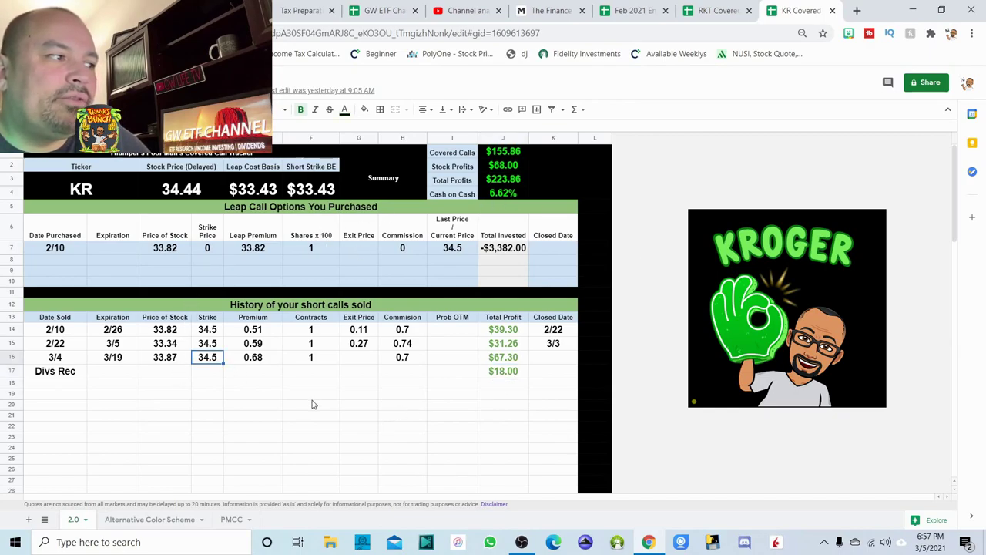
{"action": "left_click", "coordinate": [190, 192]}
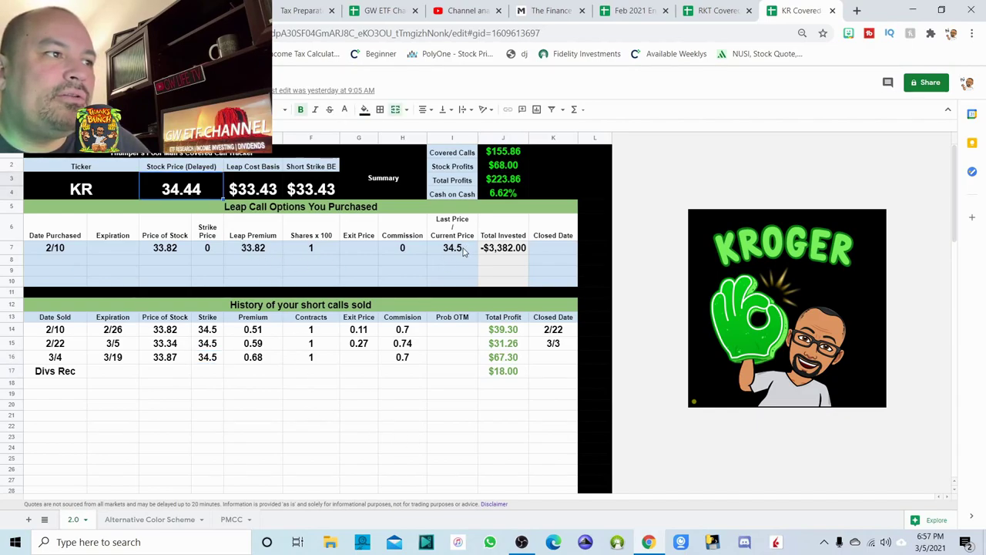
{"action": "left_click", "coordinate": [463, 250]}
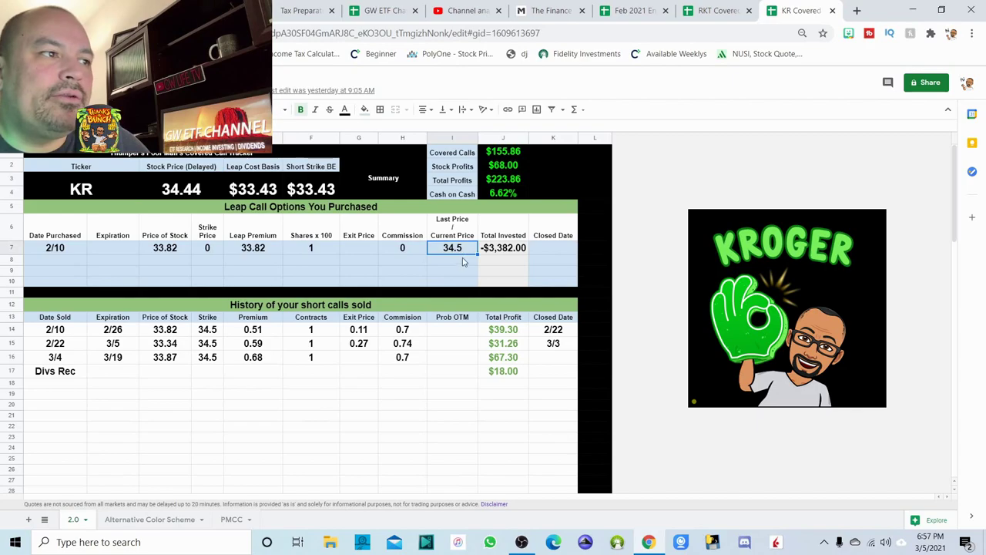
- Review KR's cash on cash return and the latest short call's expiration, and return to the Feb 2021 Ending sheet
{"action": "left_click", "coordinate": [510, 197]}
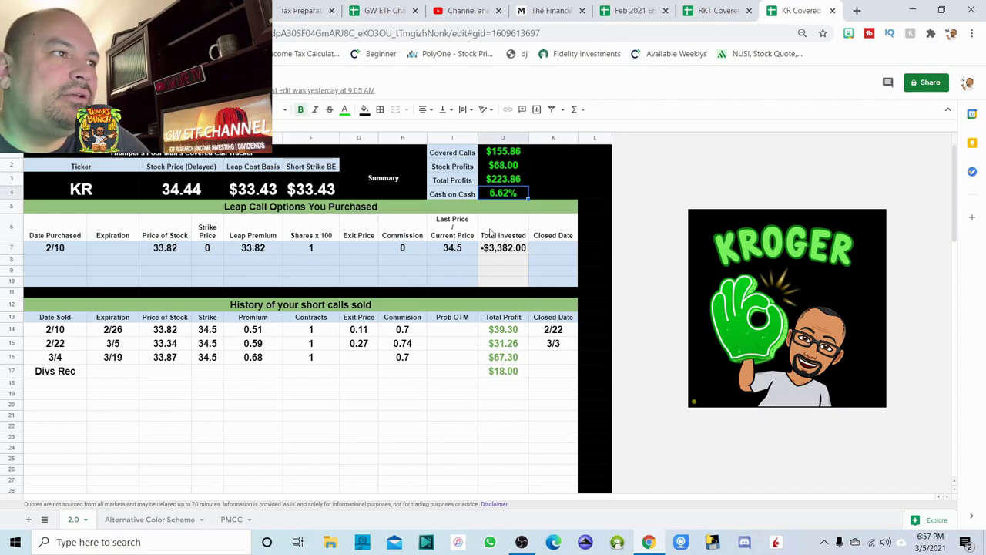
{"action": "left_click", "coordinate": [127, 359]}
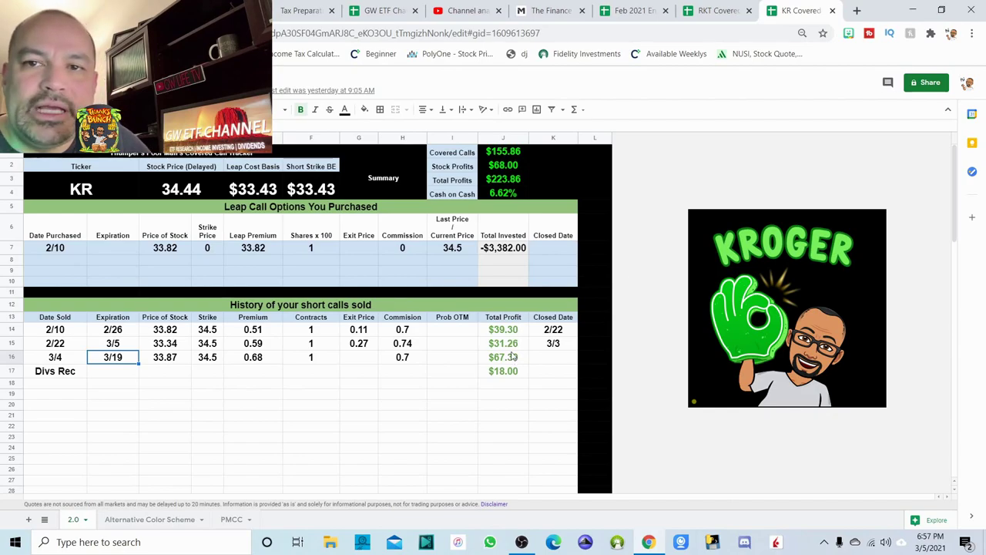
{"action": "left_click", "coordinate": [618, 11]}
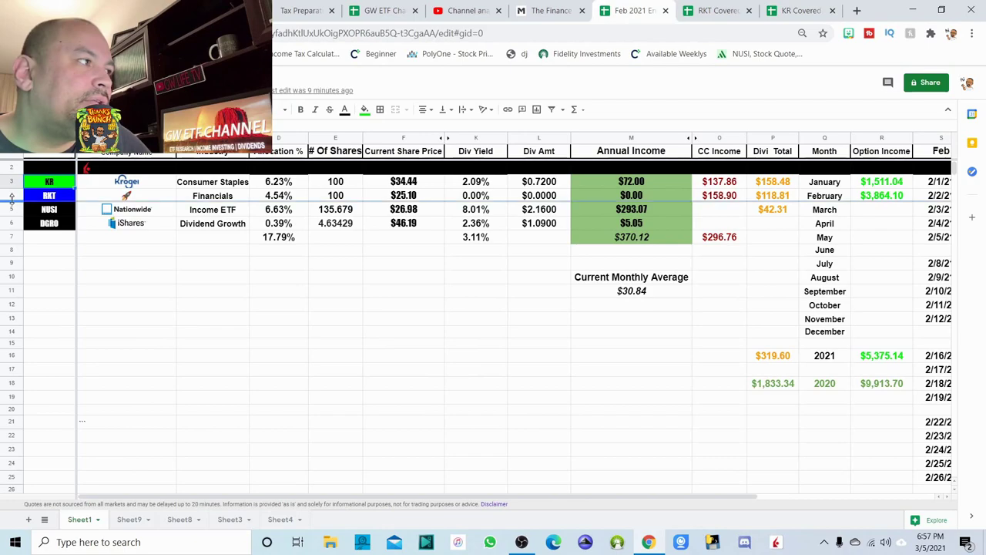
- Find RKT in the sheet and review its purchase date, stock price and first short call's profit in the RKT covered call tracker
{"action": "left_click", "coordinate": [11, 197]}
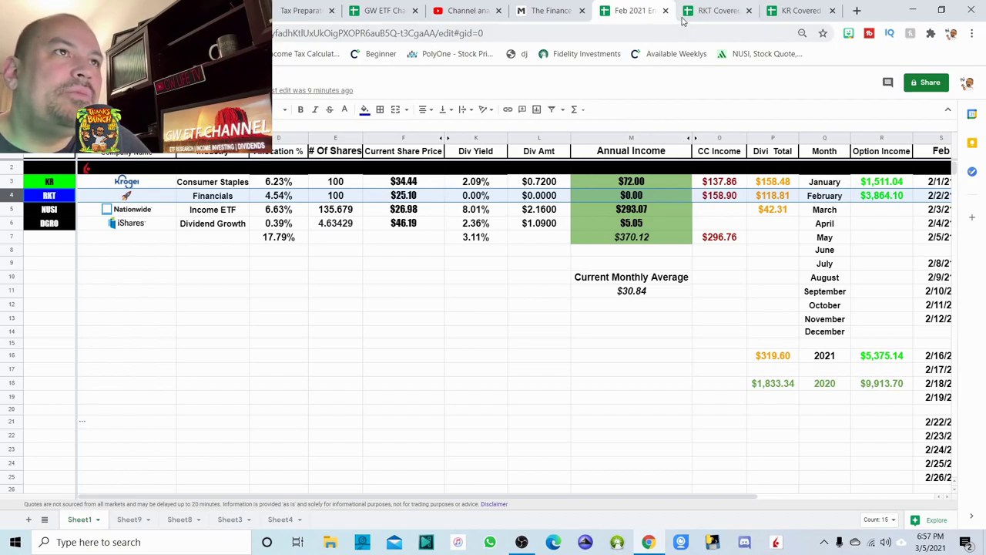
{"action": "left_click", "coordinate": [715, 18]}
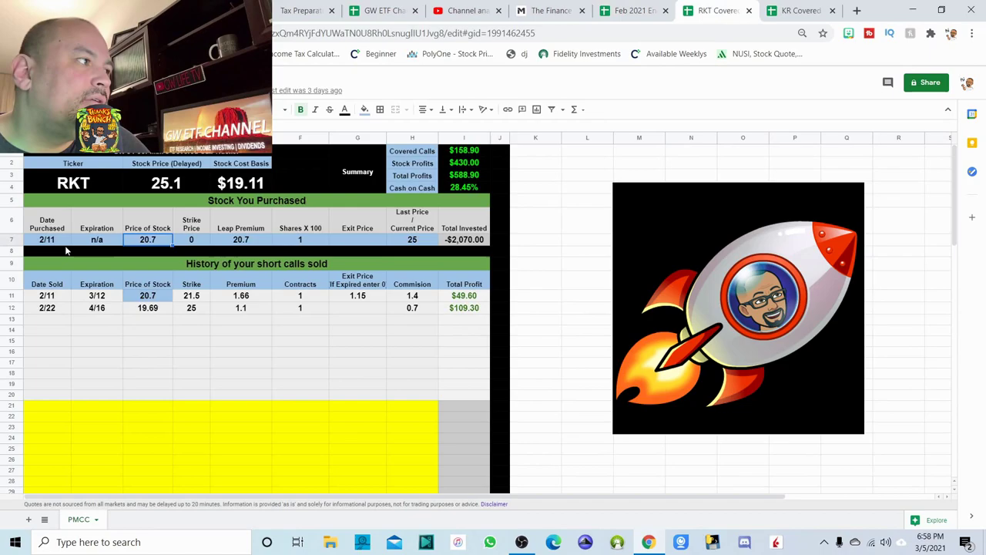
{"action": "left_click", "coordinate": [62, 240]}
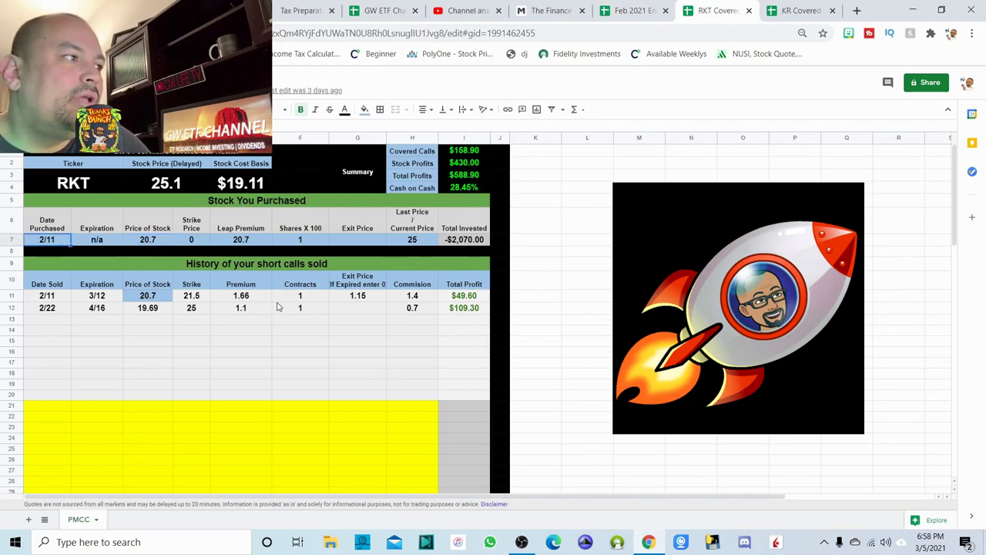
{"action": "left_click", "coordinate": [157, 243]}
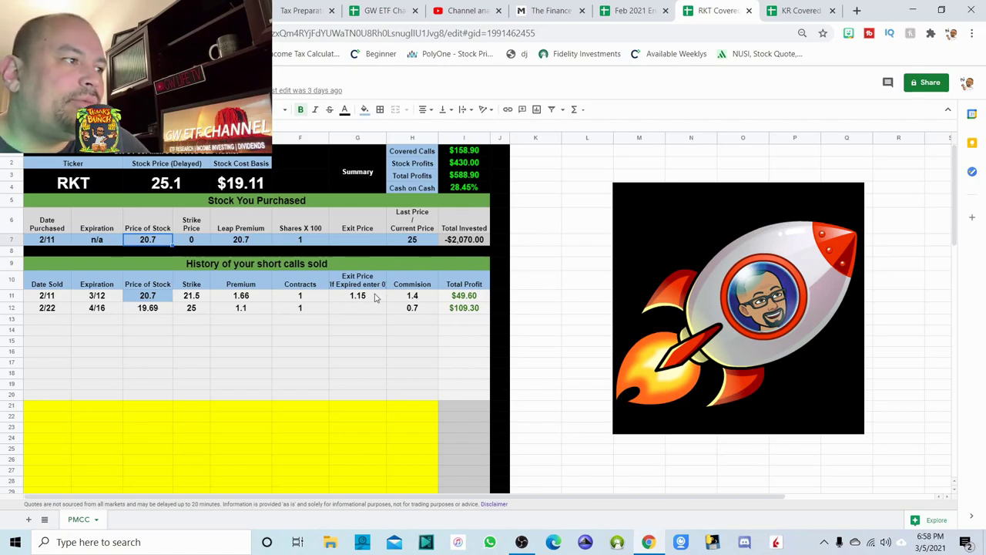
{"action": "left_click", "coordinate": [467, 297]}
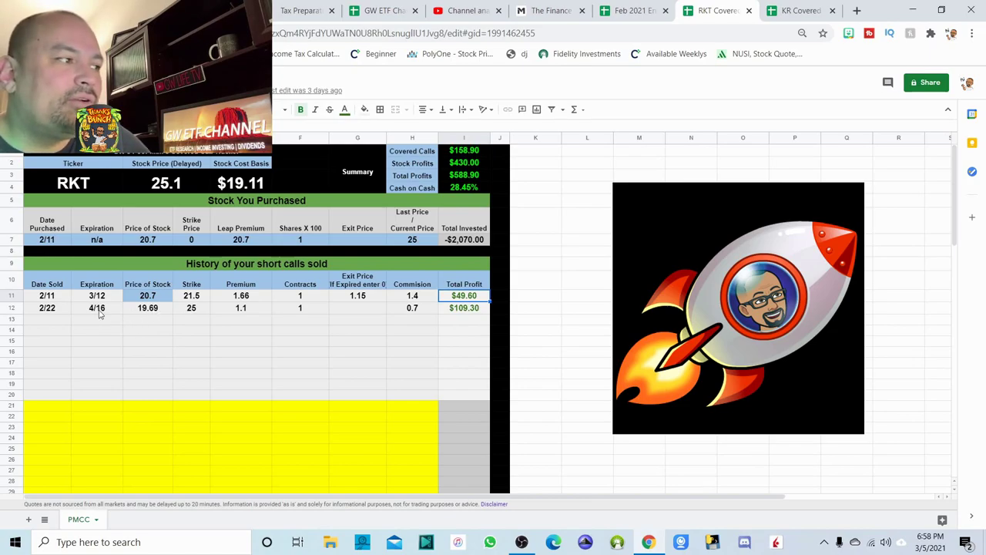
- Review the sale date, strike and expiration of RKT's 2/22 short call alongside the covered call income
{"action": "left_click", "coordinate": [47, 312]}
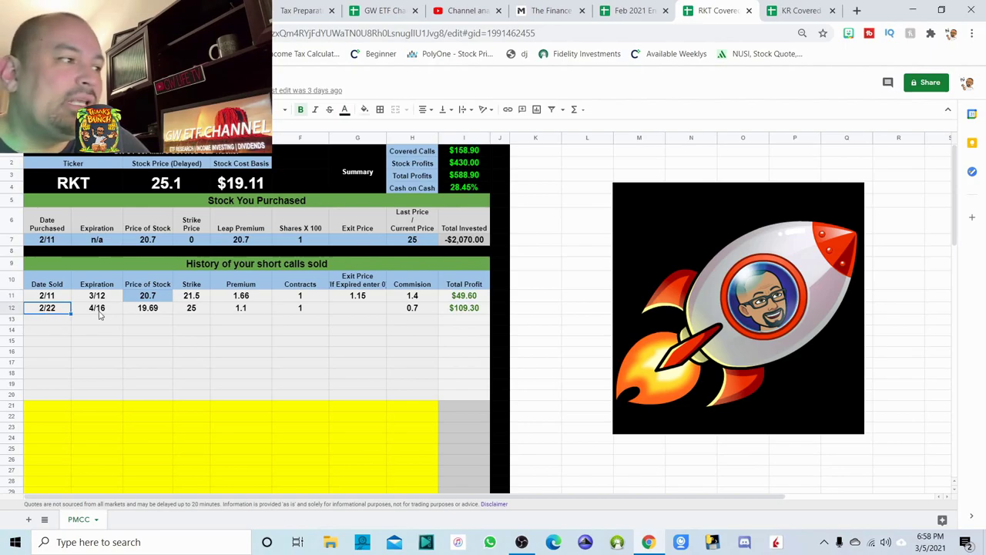
{"action": "left_click", "coordinate": [193, 310]}
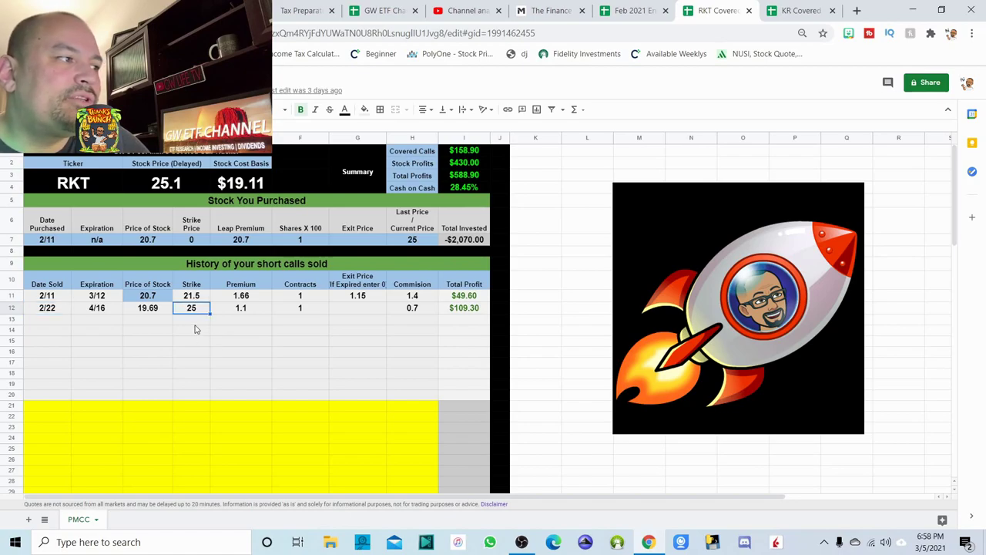
{"action": "left_click", "coordinate": [110, 311]}
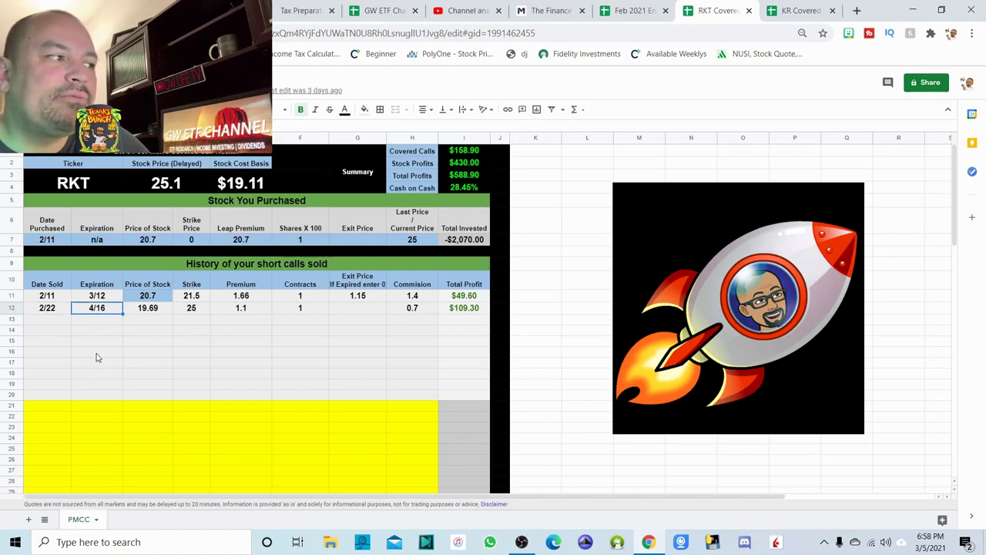
{"action": "left_click", "coordinate": [186, 315]}
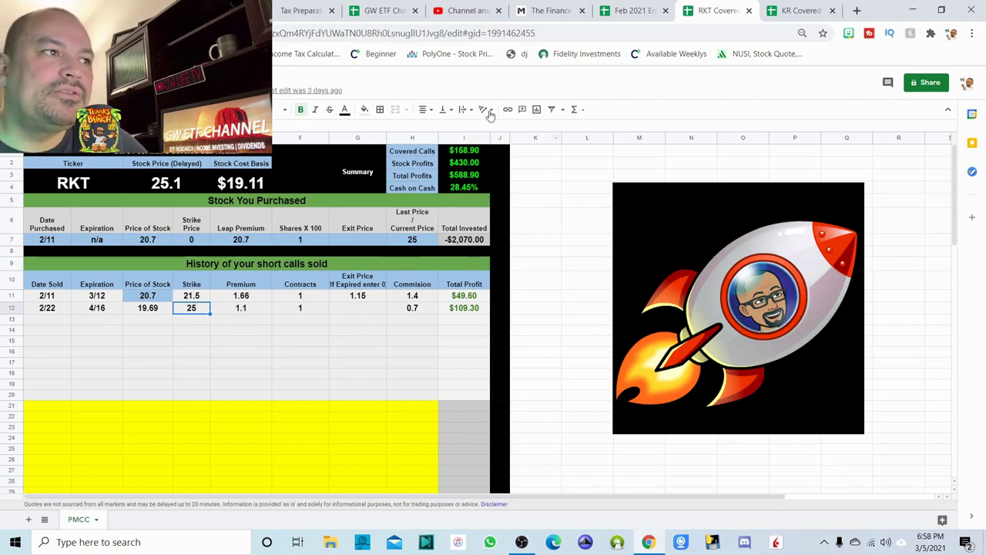
{"action": "left_click", "coordinate": [485, 154]}
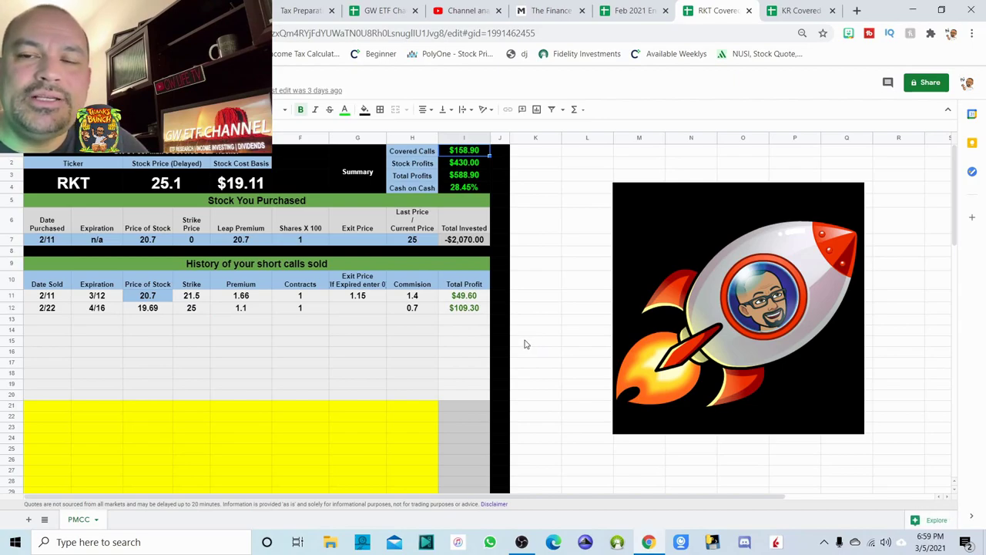
{"action": "left_click", "coordinate": [195, 311]}
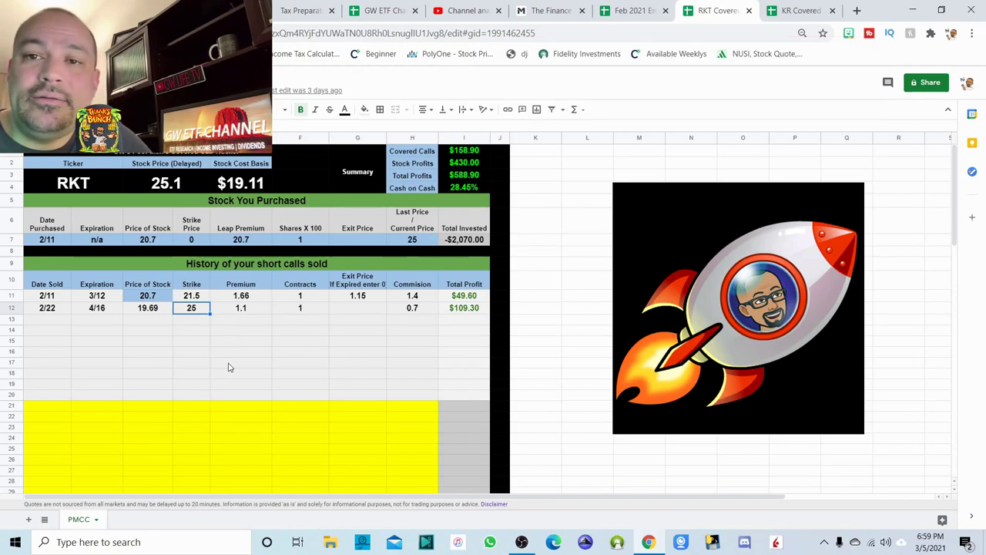
- Review RKT's delayed stock price and its summary of covered calls, stock profits, total profits and cash on cash return
{"action": "left_click", "coordinate": [183, 192]}
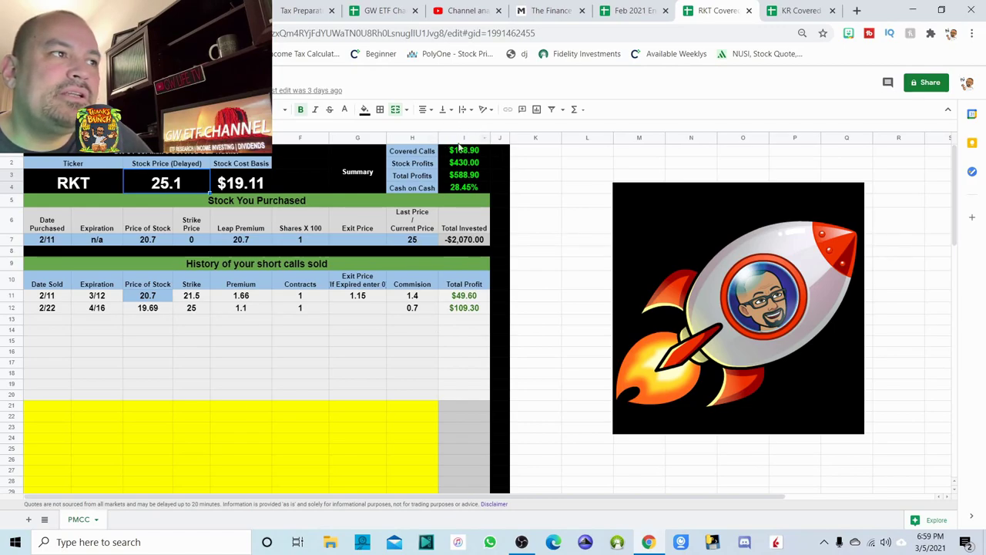
{"action": "left_click", "coordinate": [484, 152]}
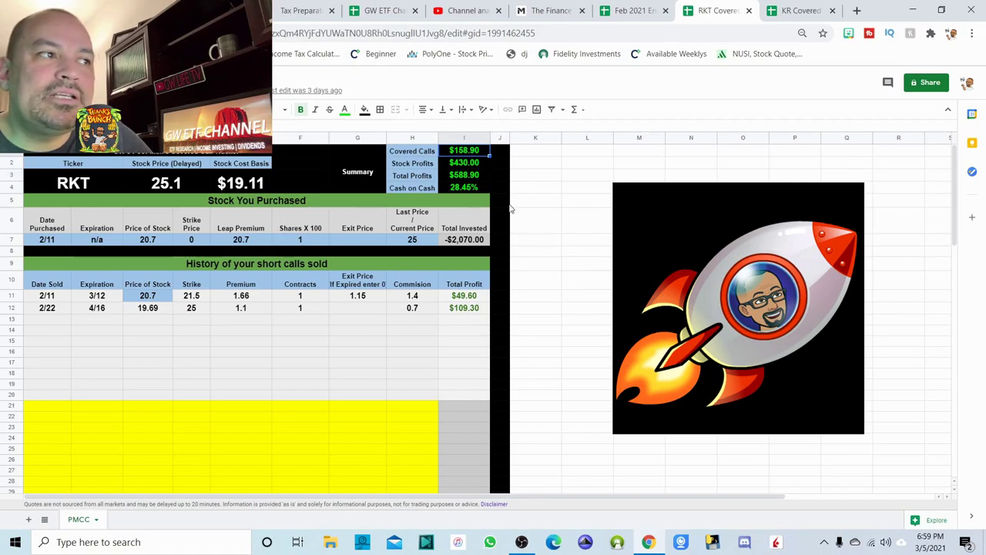
{"action": "left_click", "coordinate": [478, 164]}
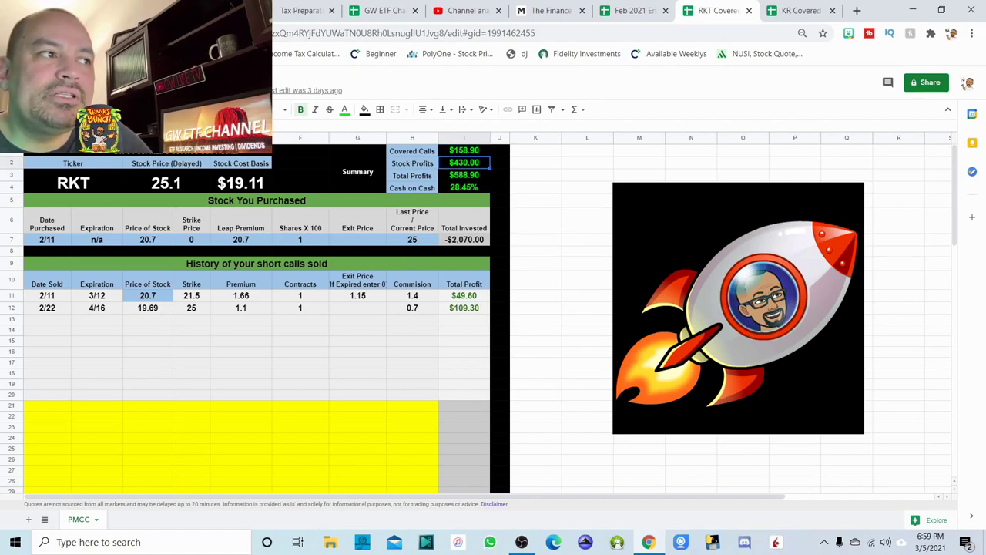
{"action": "left_click", "coordinate": [478, 178]}
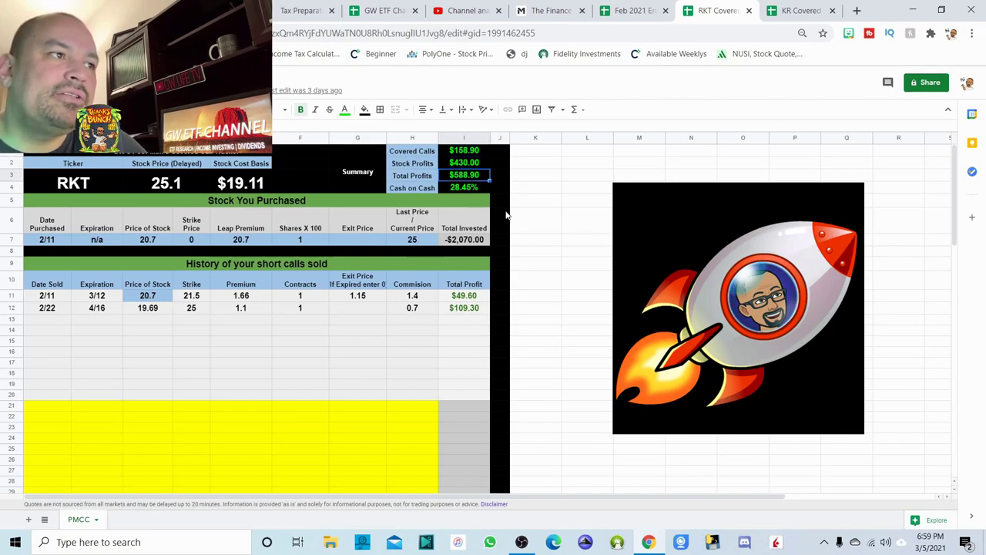
{"action": "left_click", "coordinate": [475, 188]}
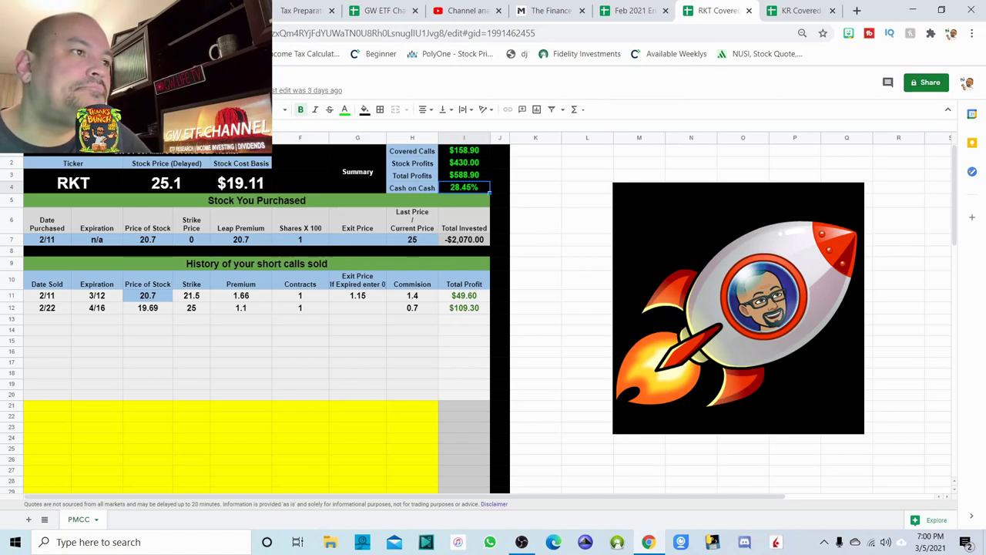
- View the M1 Finance holdings, and return to the Feb 2021 Ending sheet to check the number of NUSI shares
{"action": "left_click", "coordinate": [551, 11]}
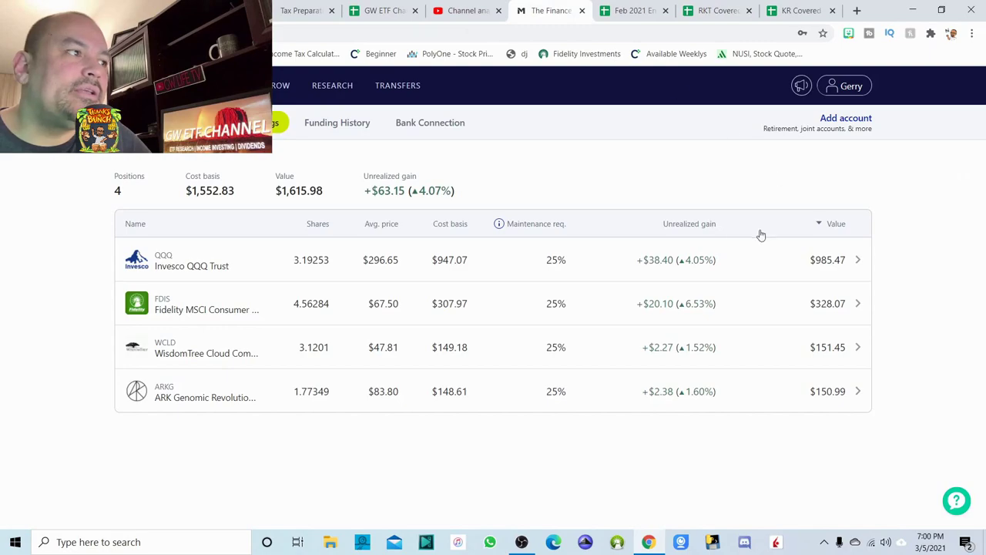
{"action": "left_click", "coordinate": [629, 11]}
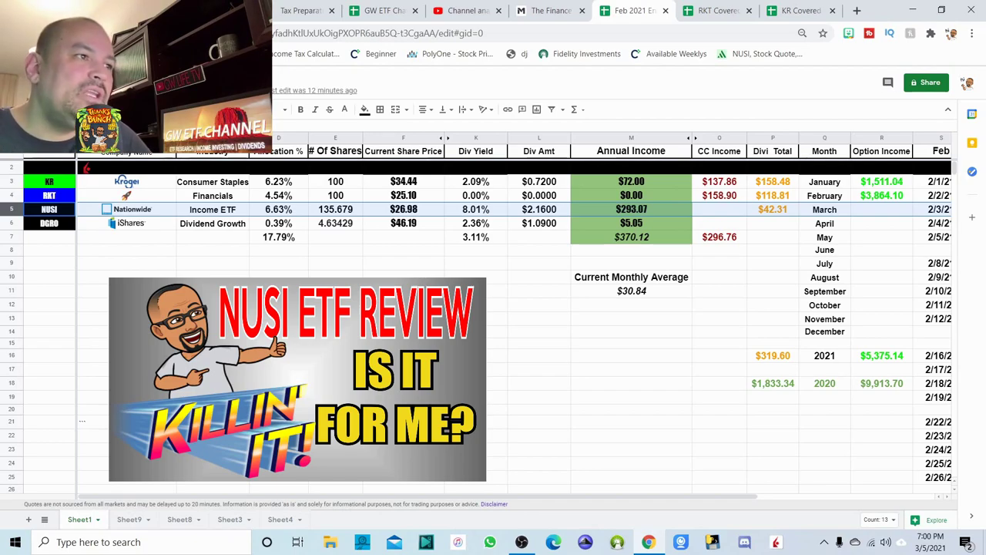
{"action": "left_click", "coordinate": [354, 217]}
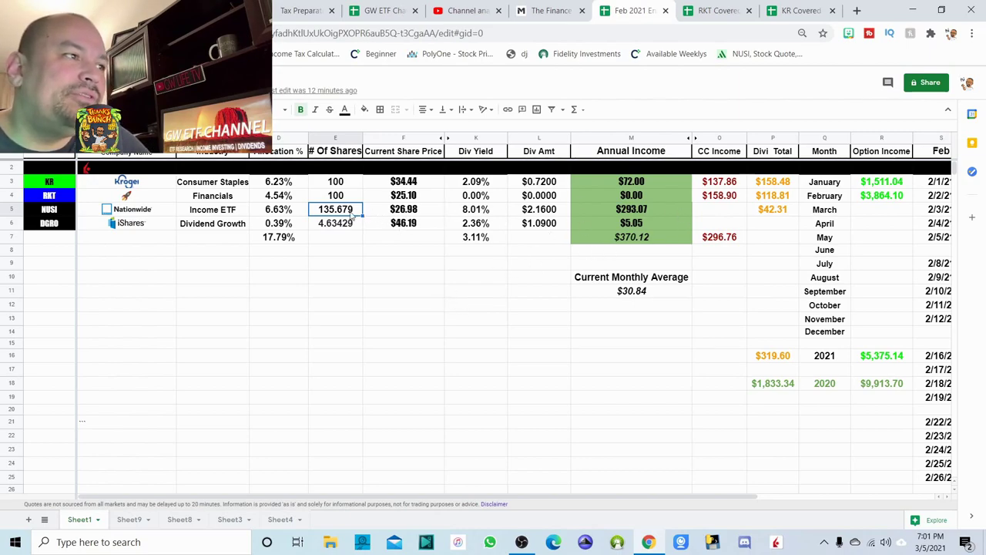
- Review DGRO's dividend growth category and number of shares, comparing its row with the NUSI row
{"action": "left_click", "coordinate": [65, 225]}
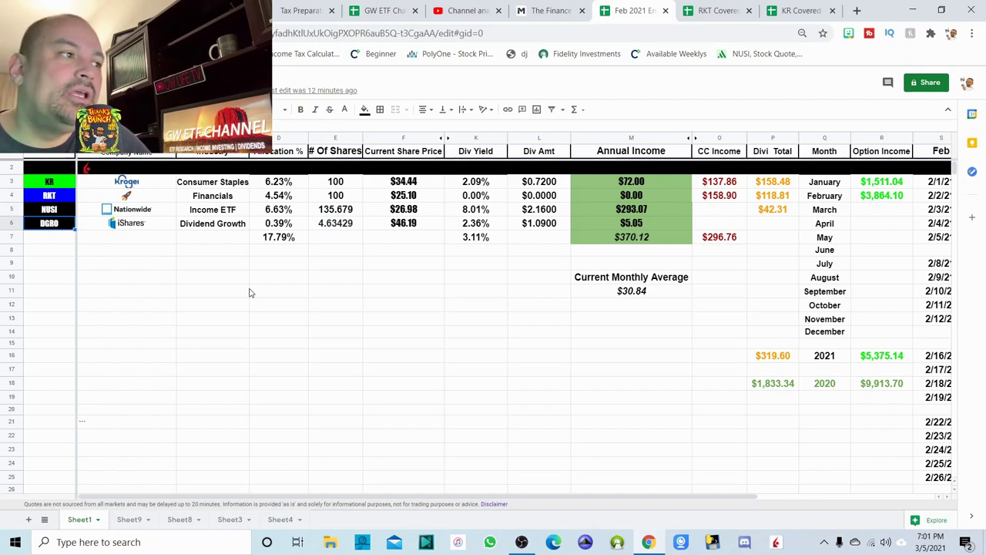
{"action": "left_click", "coordinate": [201, 225]}
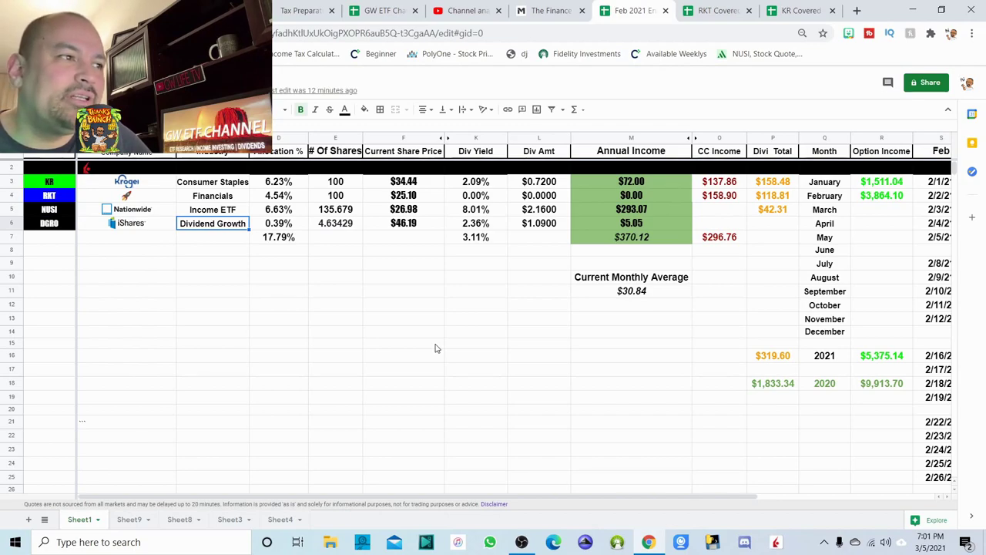
{"action": "left_click", "coordinate": [2, 215]}
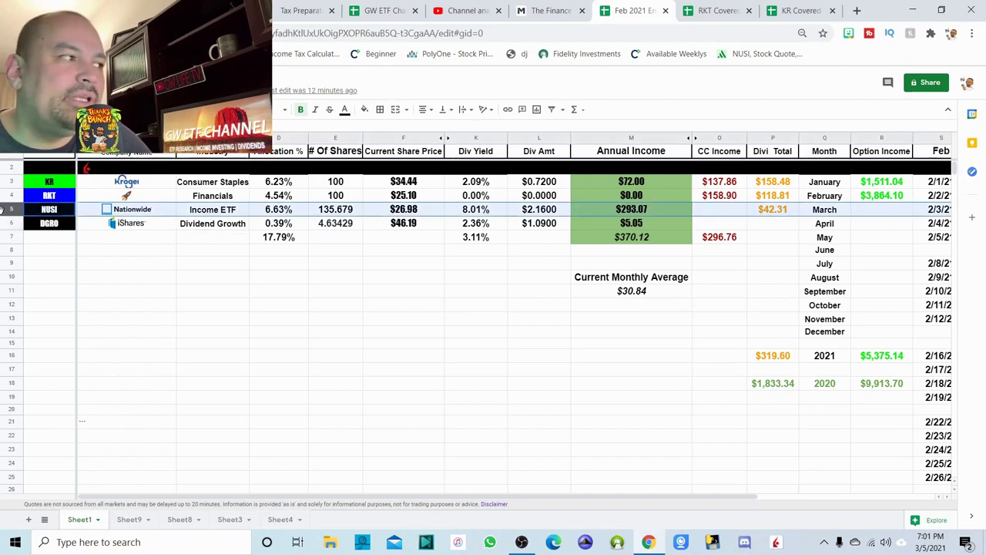
{"action": "left_click", "coordinate": [12, 225]}
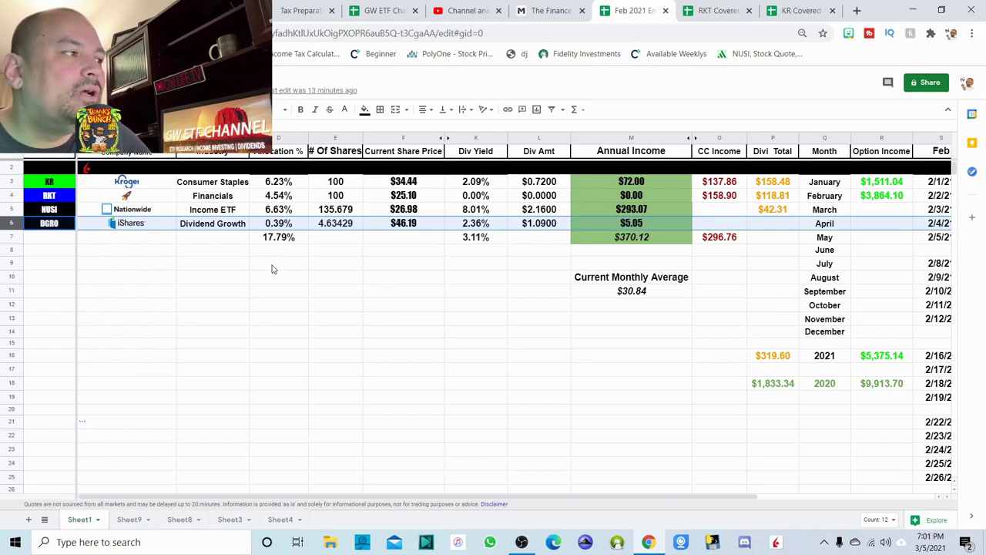
{"action": "left_click", "coordinate": [333, 225]}
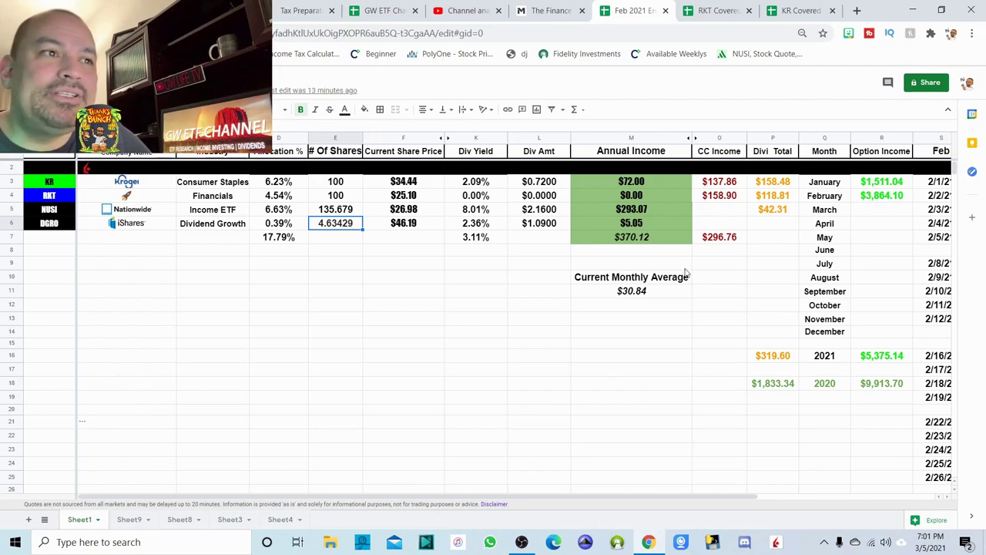
- Review the portfolio's total annual income, current monthly average, total allocation percentage and total covered call income
{"action": "left_click", "coordinate": [639, 239]}
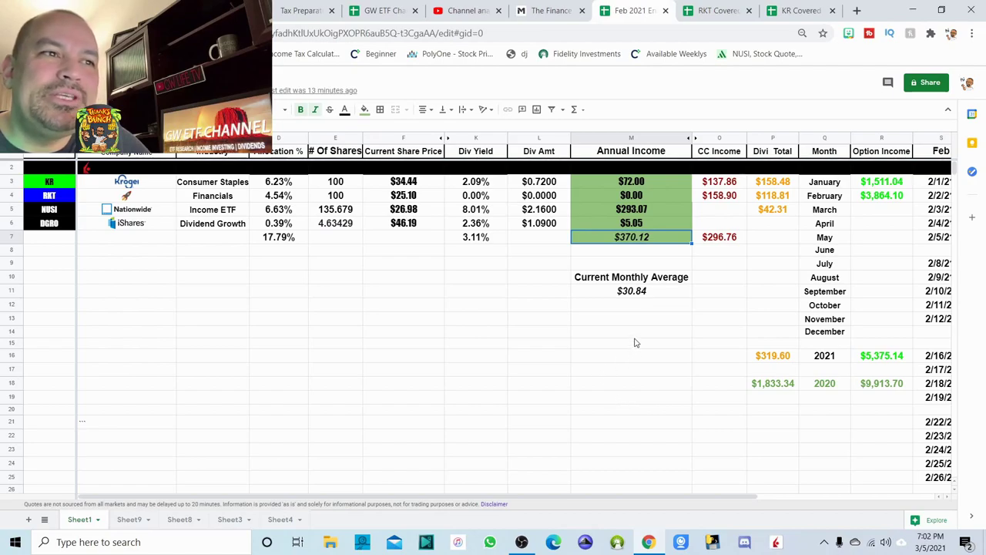
{"action": "left_click", "coordinate": [650, 296]}
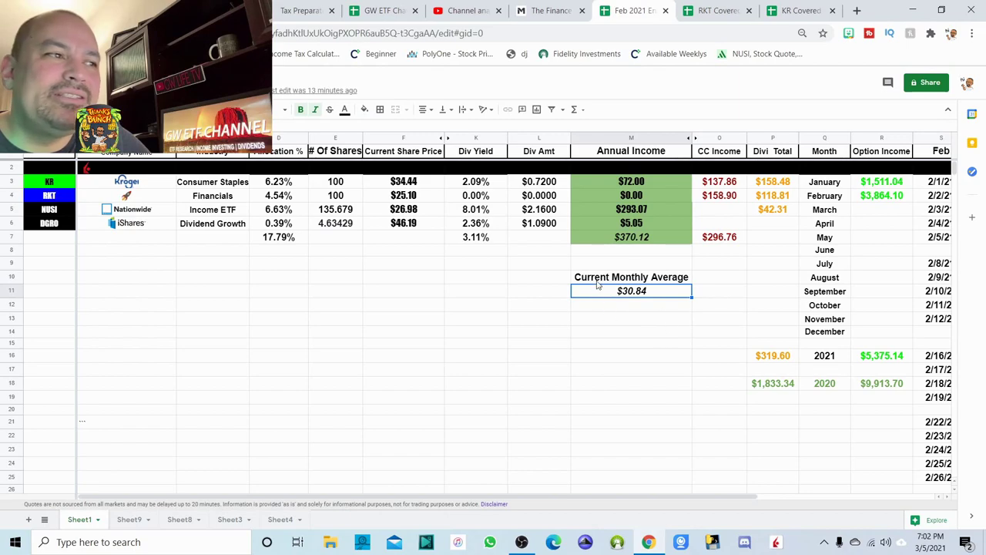
{"action": "left_click", "coordinate": [293, 239]}
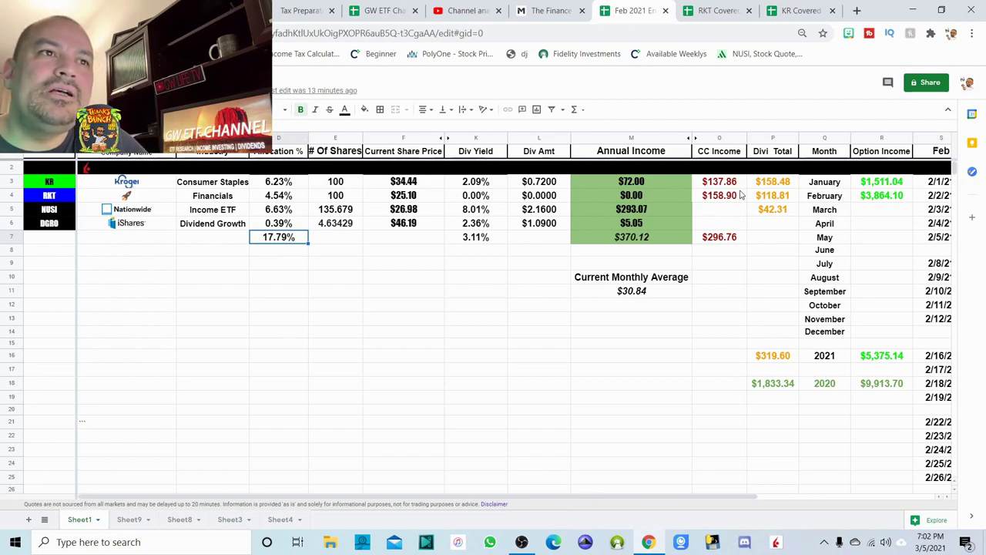
{"action": "left_click", "coordinate": [728, 241]}
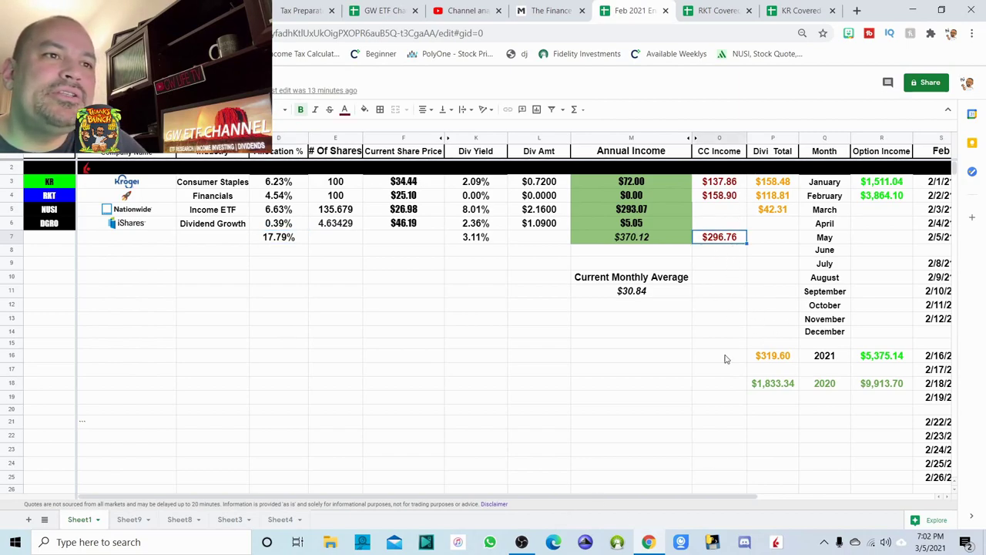
- Review February's dividend total and option income, along with the daily option income breakdown and its monthly, daily and hourly summary
{"action": "left_click", "coordinate": [785, 199]}
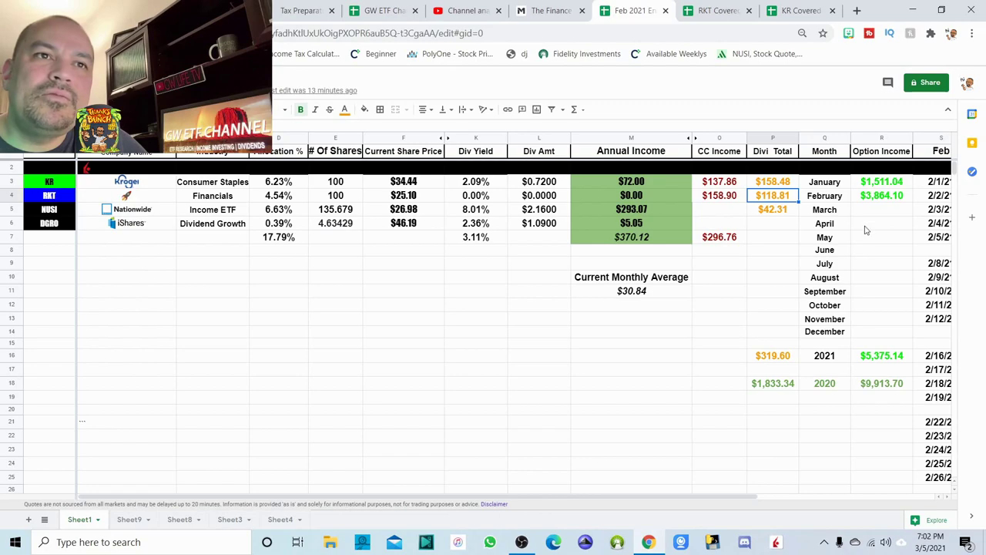
{"action": "left_click", "coordinate": [884, 199]}
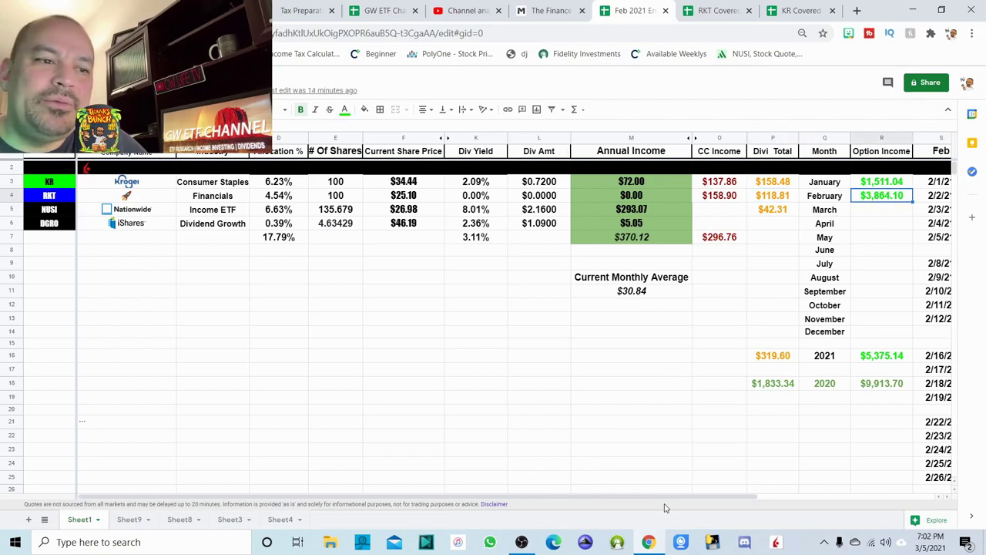
{"action": "left_click_drag", "start_coordinate": [694, 496], "coordinate": [794, 494]}
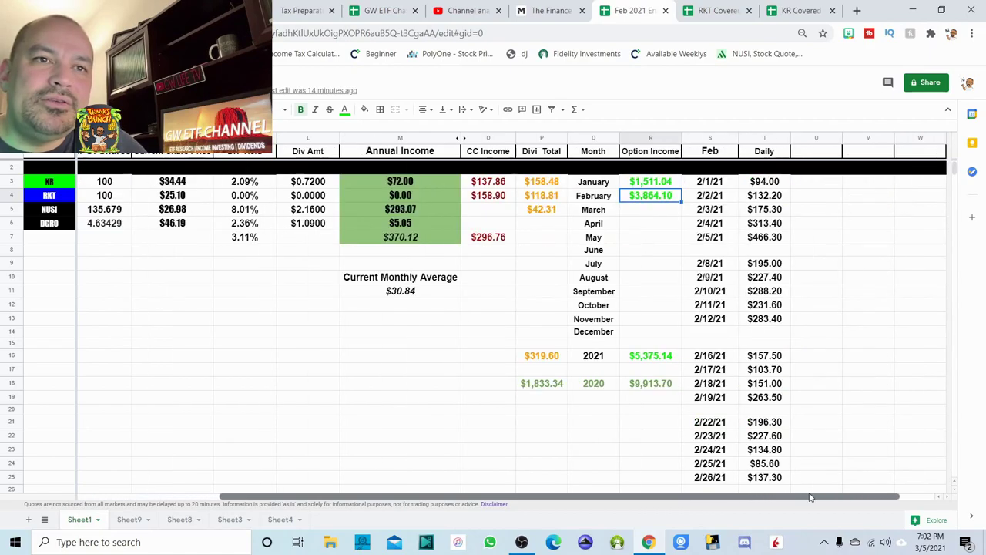
{"action": "scroll", "coordinate": [801, 285], "scroll_direction": "down", "scroll_amount": 1}
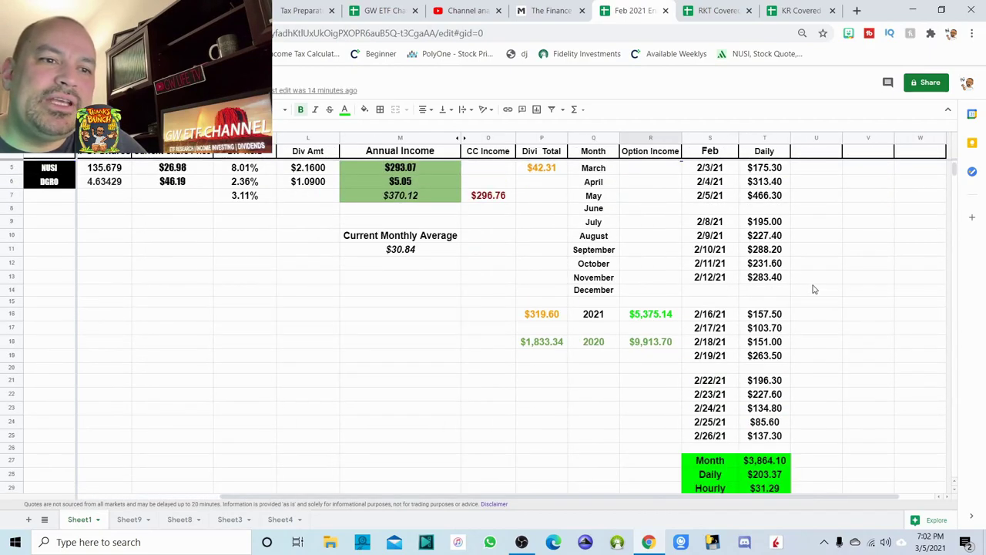
- Review the 2021 year-to-date totals for dividends and option income
{"action": "scroll", "coordinate": [809, 282], "scroll_direction": "up", "scroll_amount": 1}
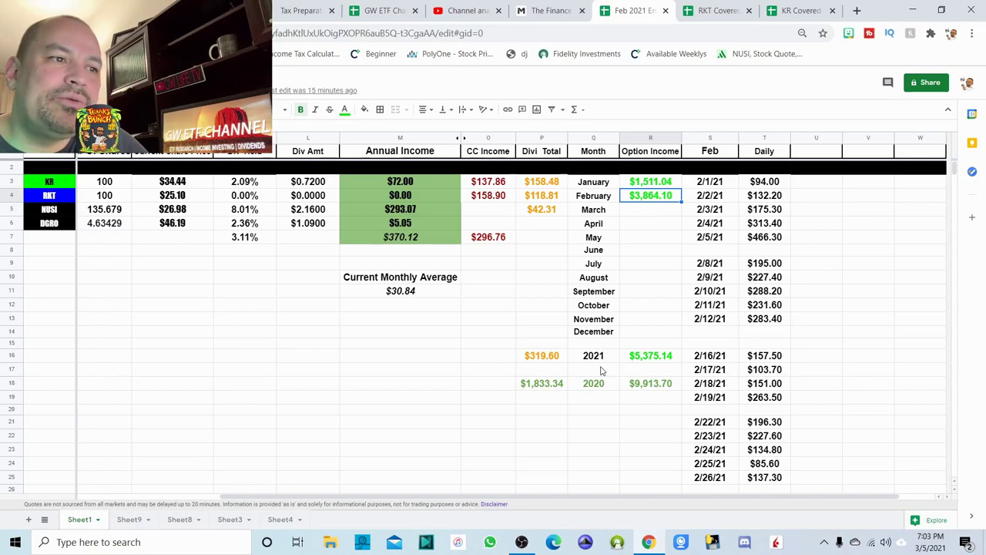
{"action": "left_click", "coordinate": [559, 360]}
{"action": "left_click", "coordinate": [652, 356]}
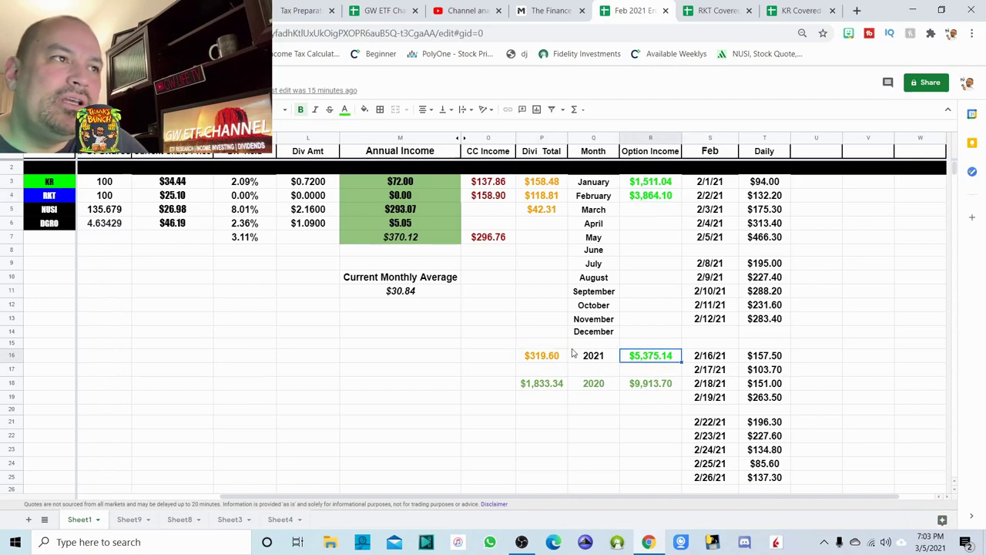
{"action": "left_click", "coordinate": [545, 361]}
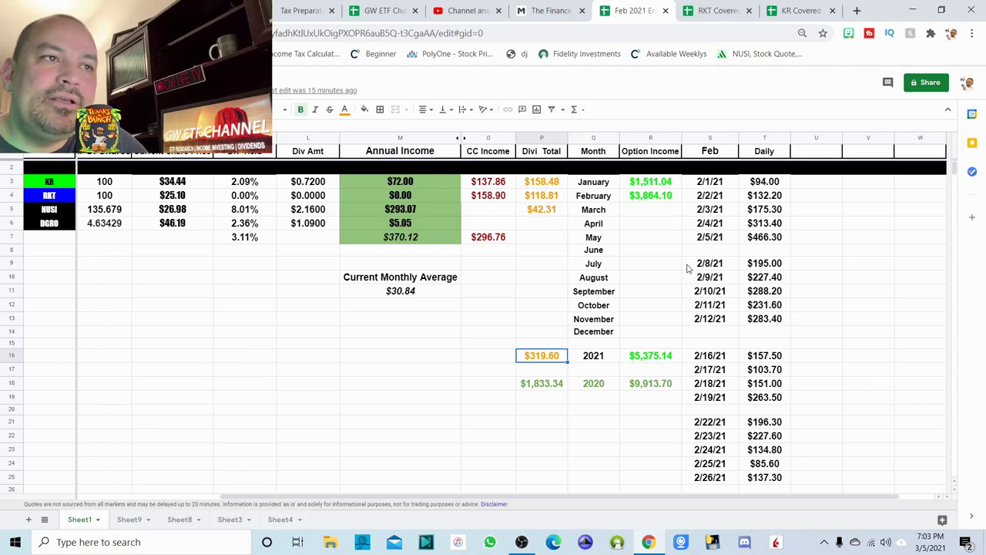
{"action": "left_click", "coordinate": [665, 360]}
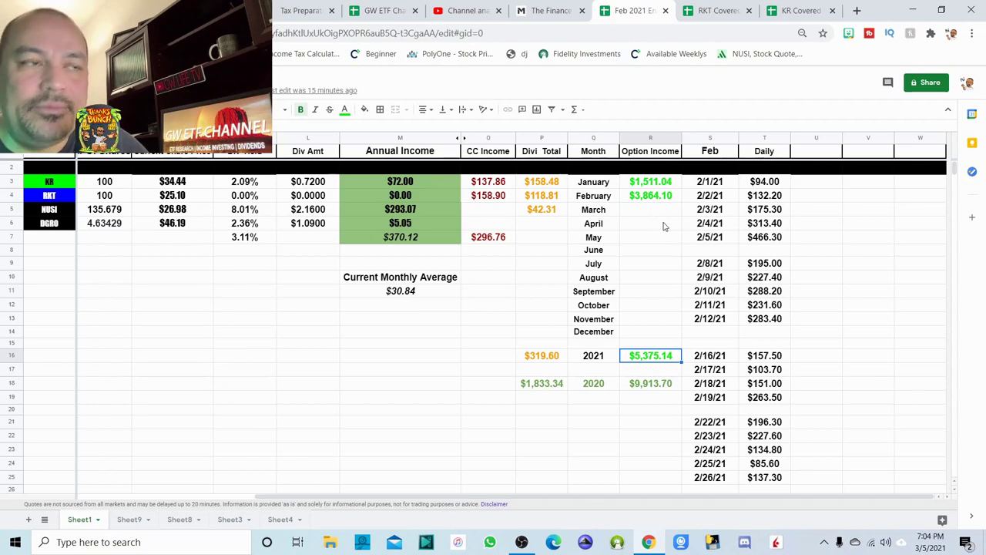
- Compare the January and February option income, and check the 2021 option income total against the 2020 total
{"action": "left_click", "coordinate": [671, 198]}
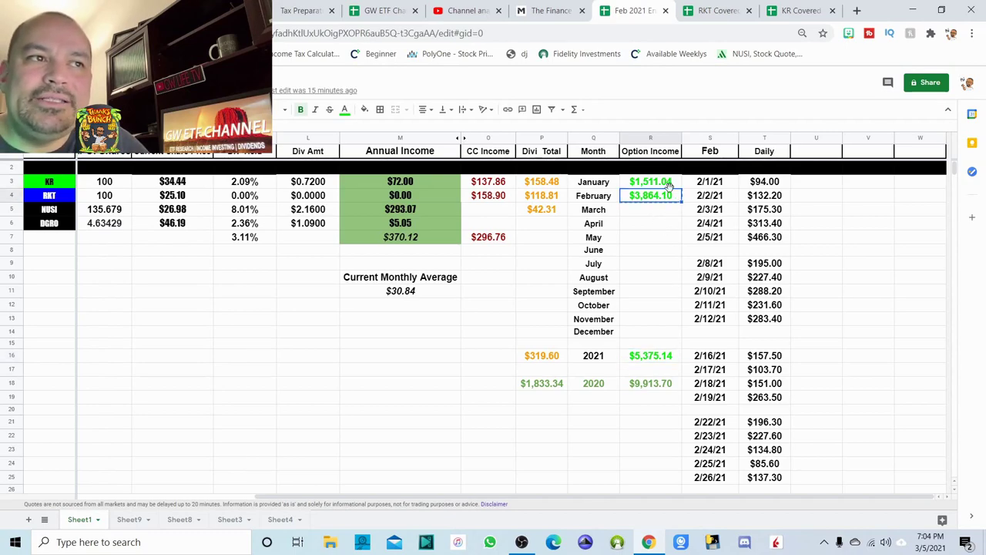
{"action": "left_click", "coordinate": [668, 184]}
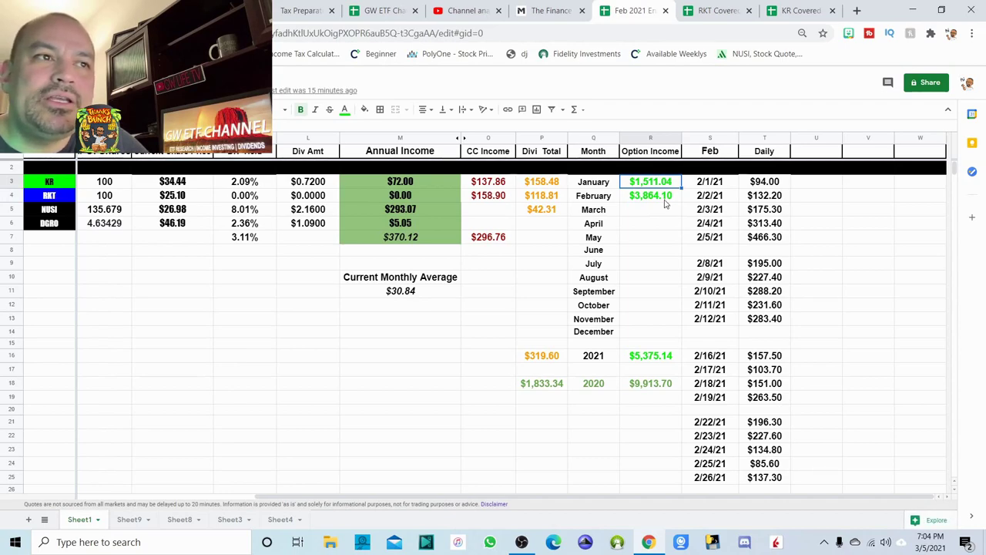
{"action": "left_click", "coordinate": [667, 198]}
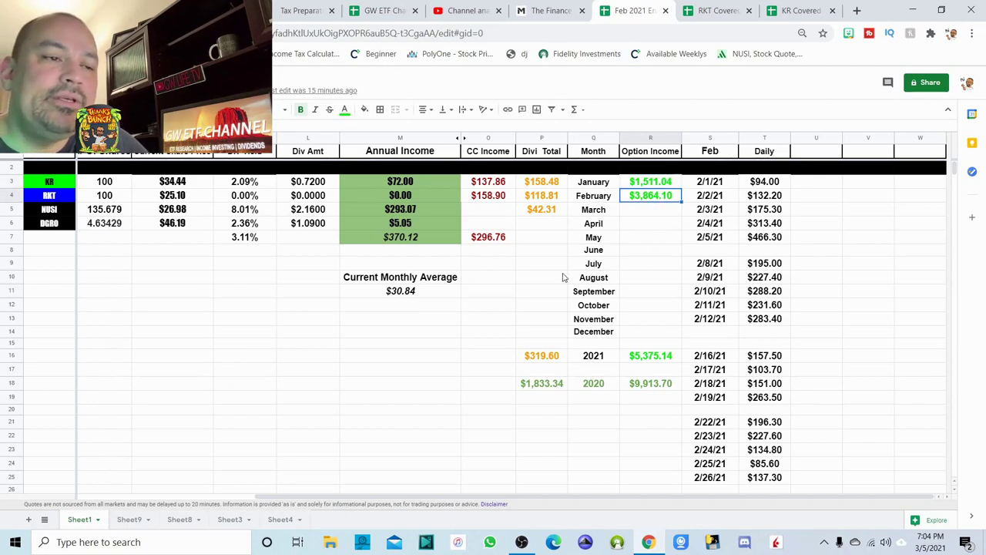
{"action": "left_click", "coordinate": [659, 359]}
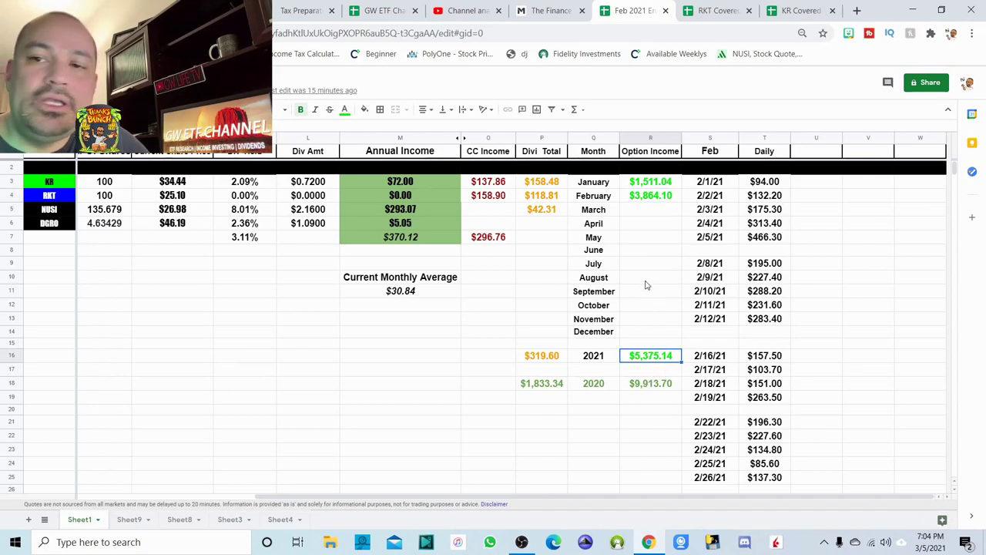
{"action": "left_click", "coordinate": [612, 389]}
{"action": "left_click", "coordinate": [651, 390]}
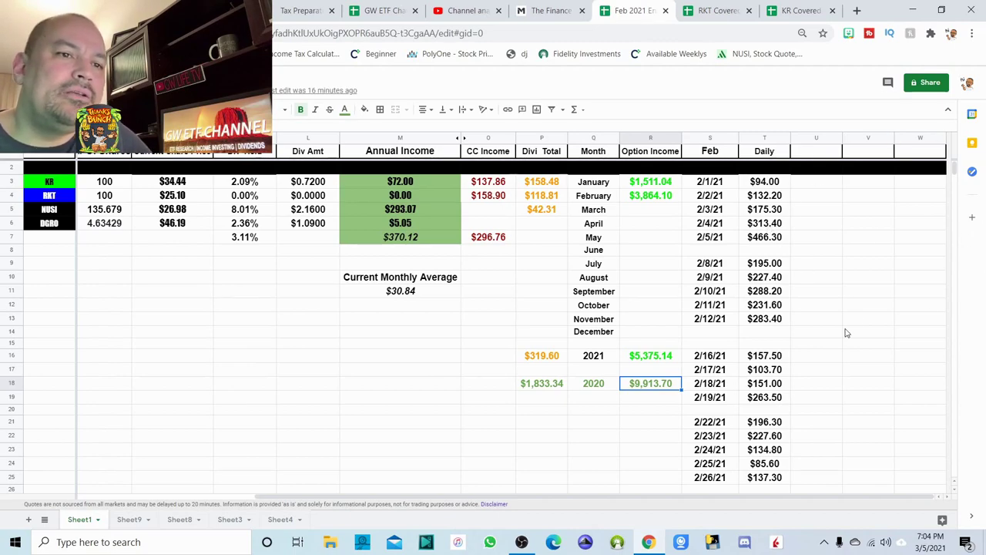
- Examine February's monthly, daily and hourly option income figures in the green summary below the daily breakdown
{"action": "scroll", "coordinate": [846, 332], "scroll_direction": "down", "scroll_amount": 1}
{"action": "scroll", "coordinate": [840, 267], "scroll_direction": "up", "scroll_amount": 1}
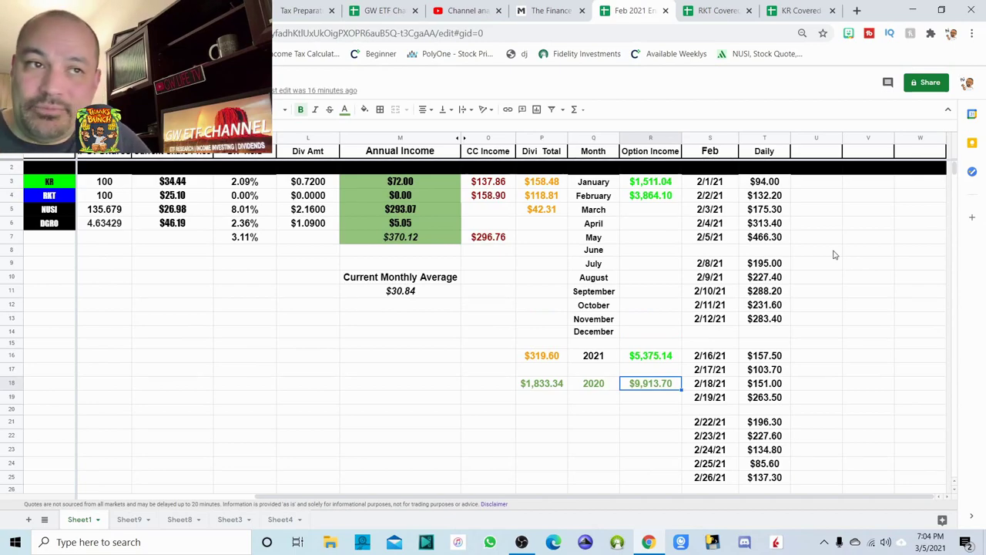
{"action": "scroll", "coordinate": [833, 254], "scroll_direction": "down", "scroll_amount": 1}
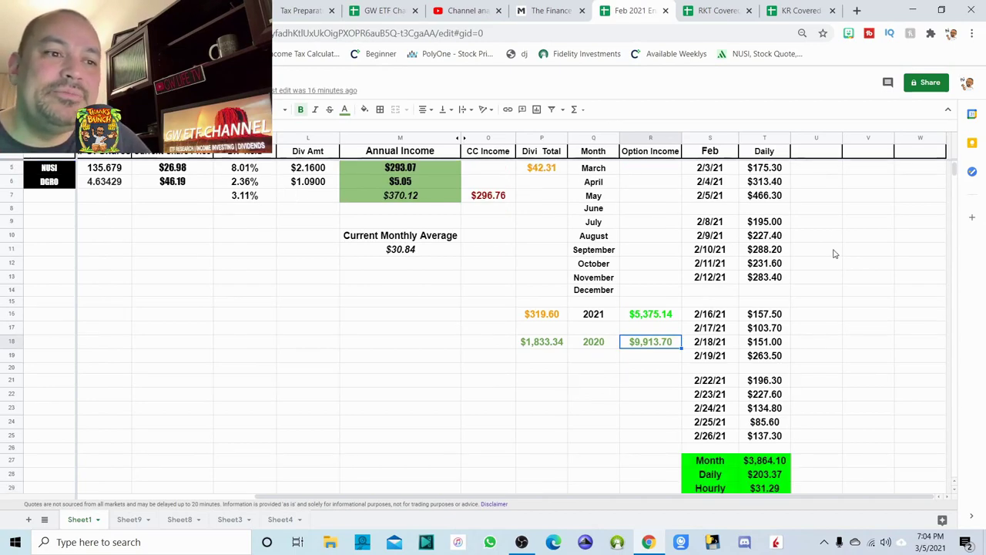
{"action": "scroll", "coordinate": [930, 237], "scroll_direction": "down", "scroll_amount": 2}
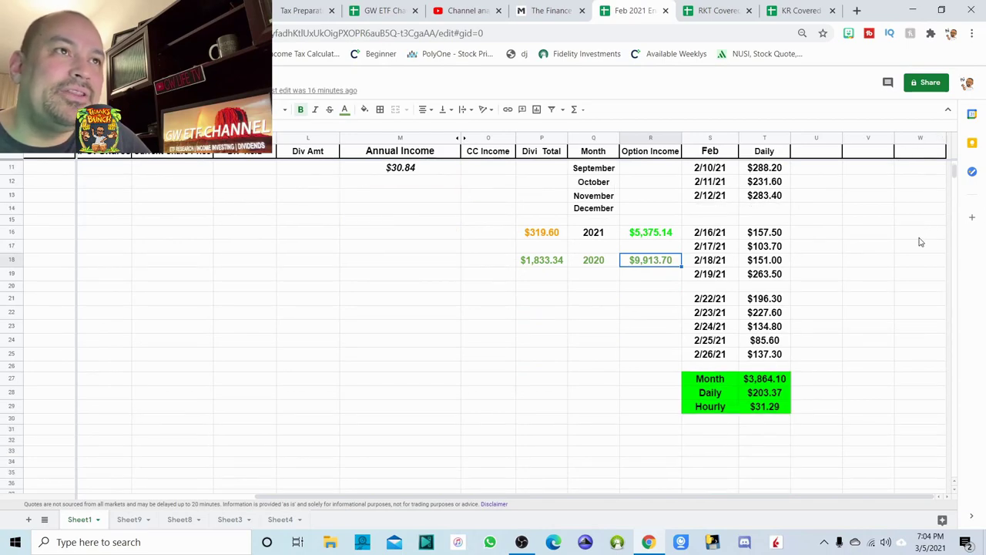
{"action": "left_click", "coordinate": [773, 381]}
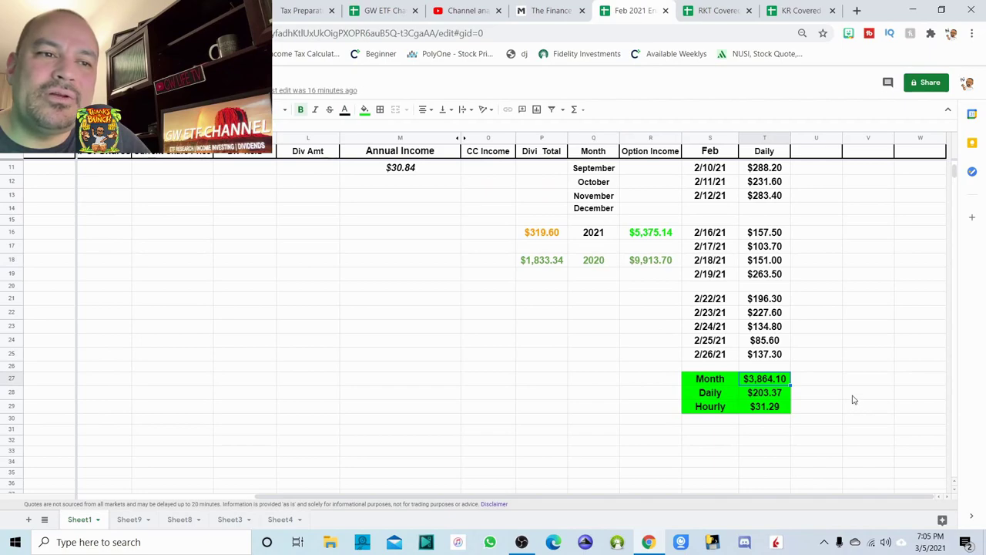
{"action": "left_click", "coordinate": [758, 395]}
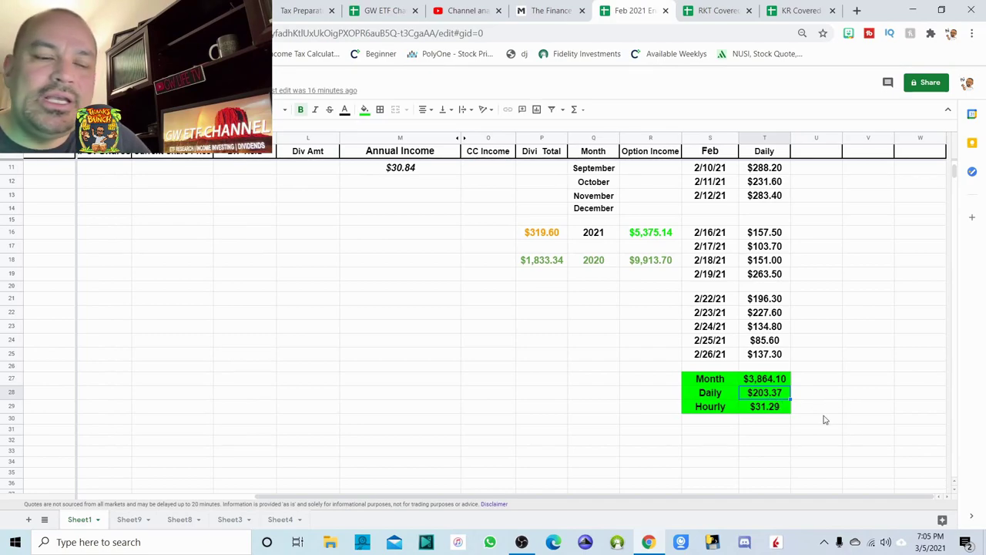
{"action": "left_click", "coordinate": [782, 410]}
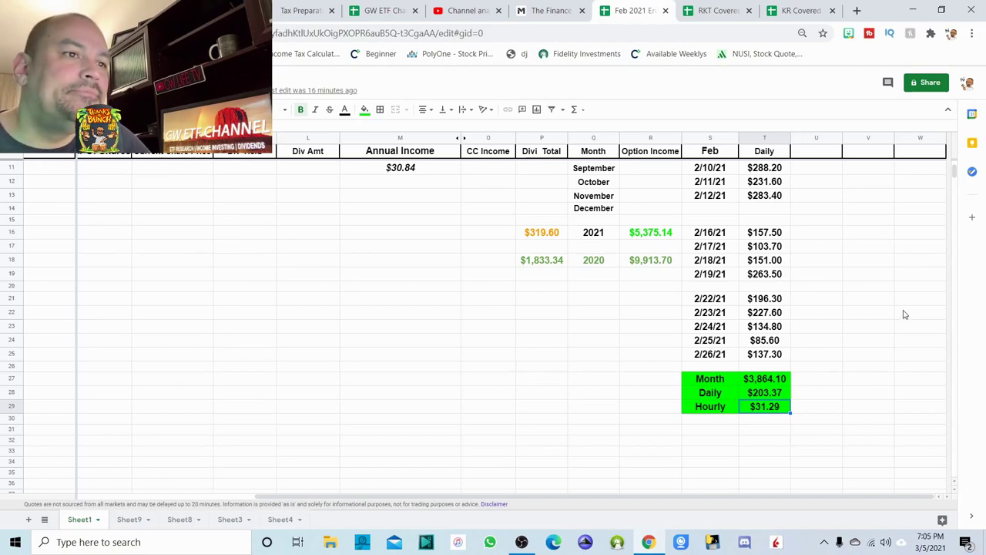
- Return to the stock holdings rows and select the NUSI ticker to review that position
{"action": "scroll", "coordinate": [848, 358], "scroll_direction": "up", "scroll_amount": 3}
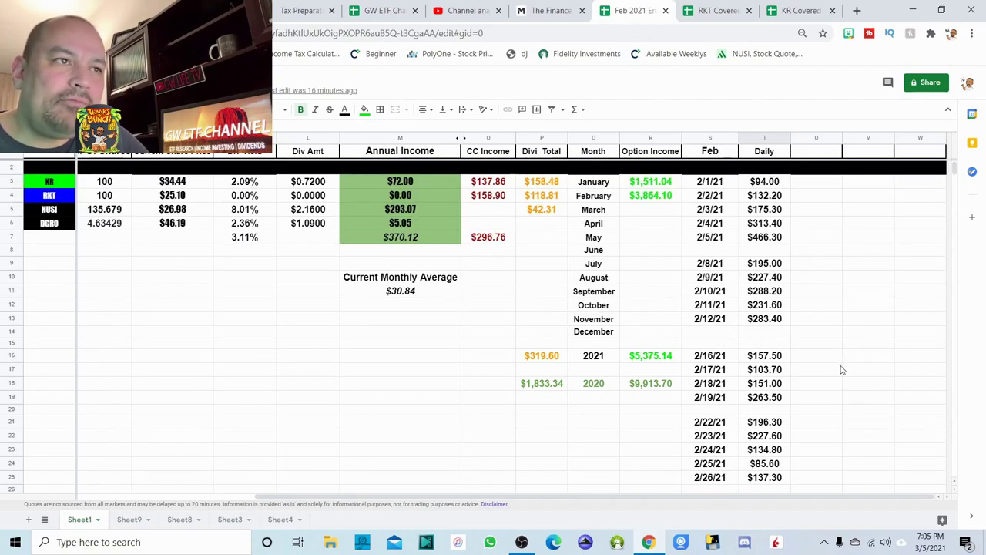
{"action": "left_click_drag", "start_coordinate": [764, 499], "coordinate": [585, 498]}
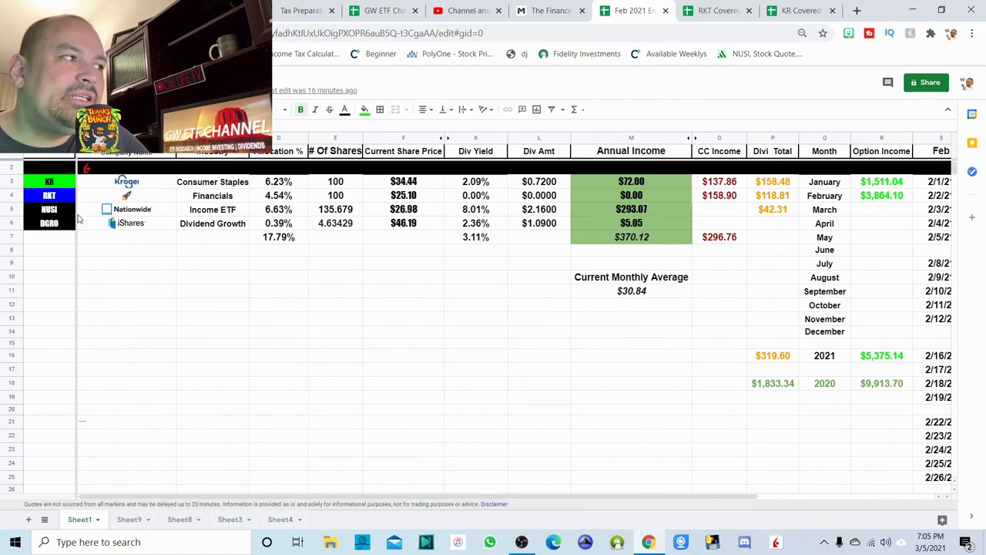
{"action": "left_click", "coordinate": [50, 220]}
{"action": "left_click", "coordinate": [50, 216]}
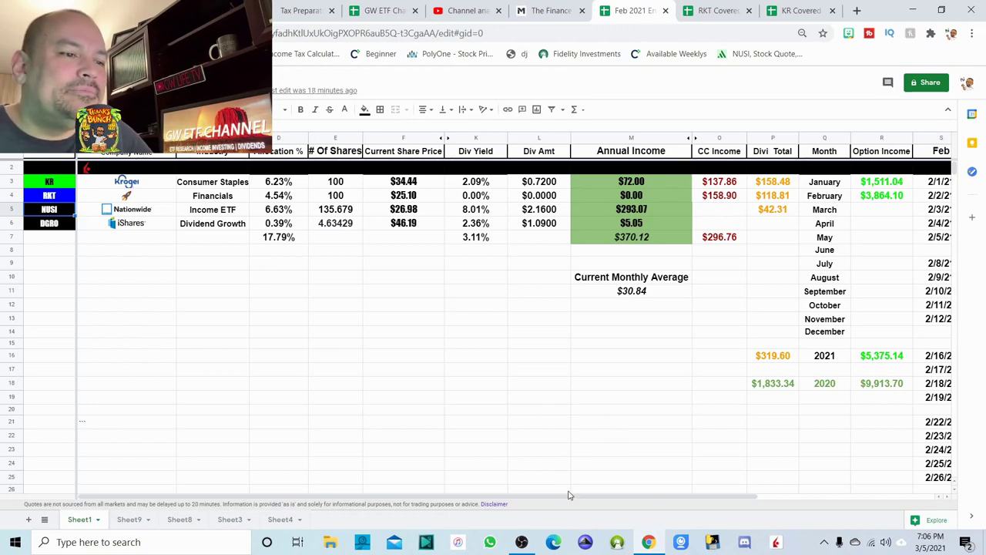
{"action": "mouse_move", "coordinate": [570, 500]}
{"action": "left_mouse_down"}
{"action": "mouse_move", "coordinate": [704, 508]}
{"action": "mouse_move", "coordinate": [586, 504]}
{"action": "left_mouse_up"}
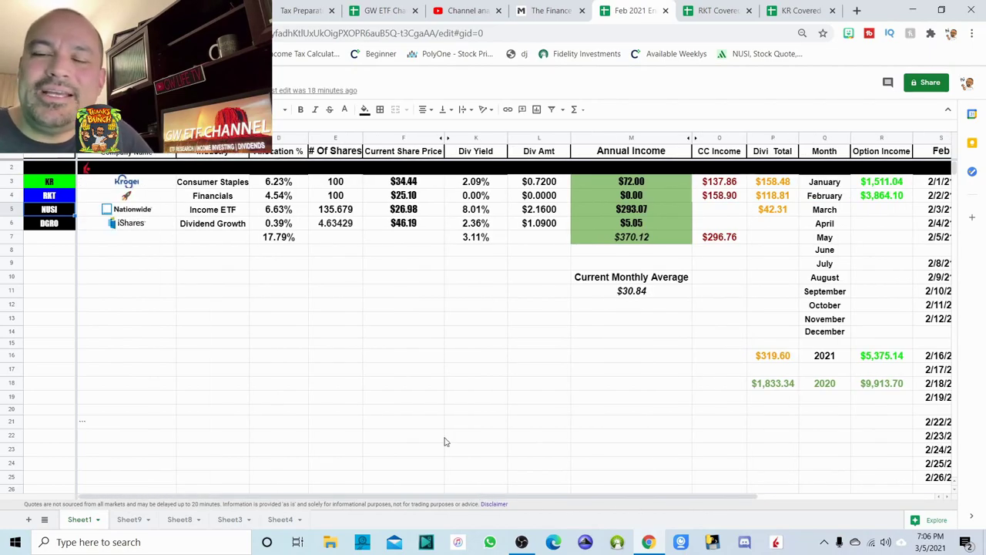